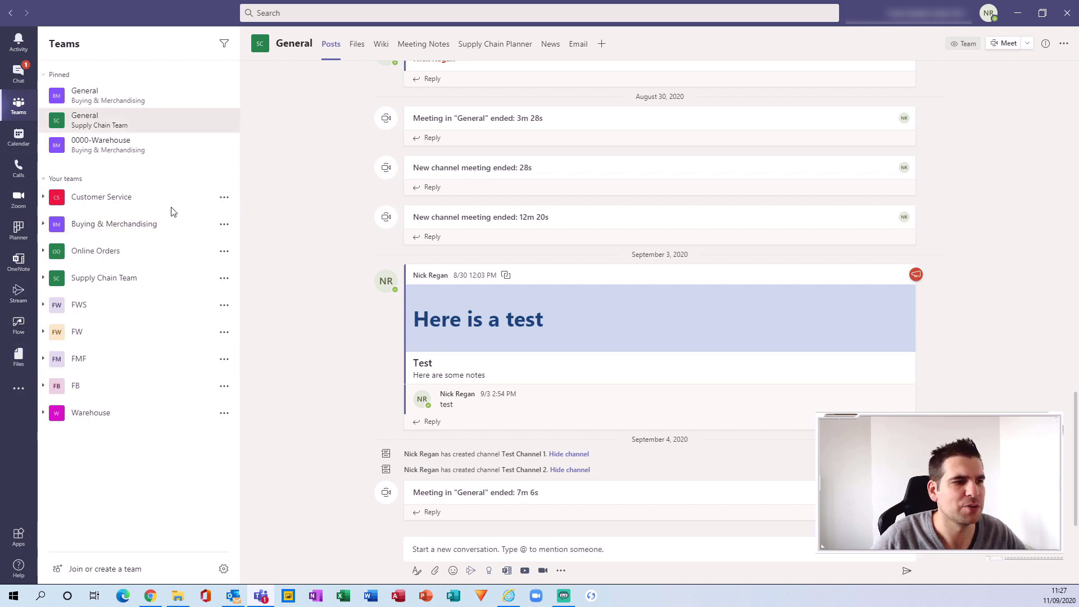
# Add a Lists tab to the General channel of the Supply Chain Team.
pyautogui.click(51, 280)
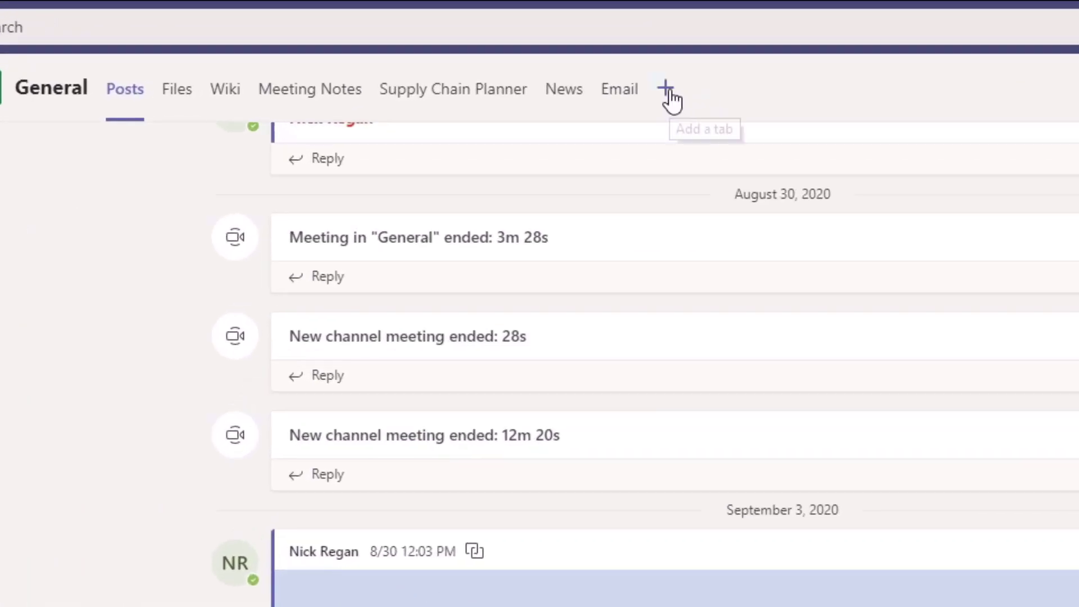
pyautogui.click(669, 90)
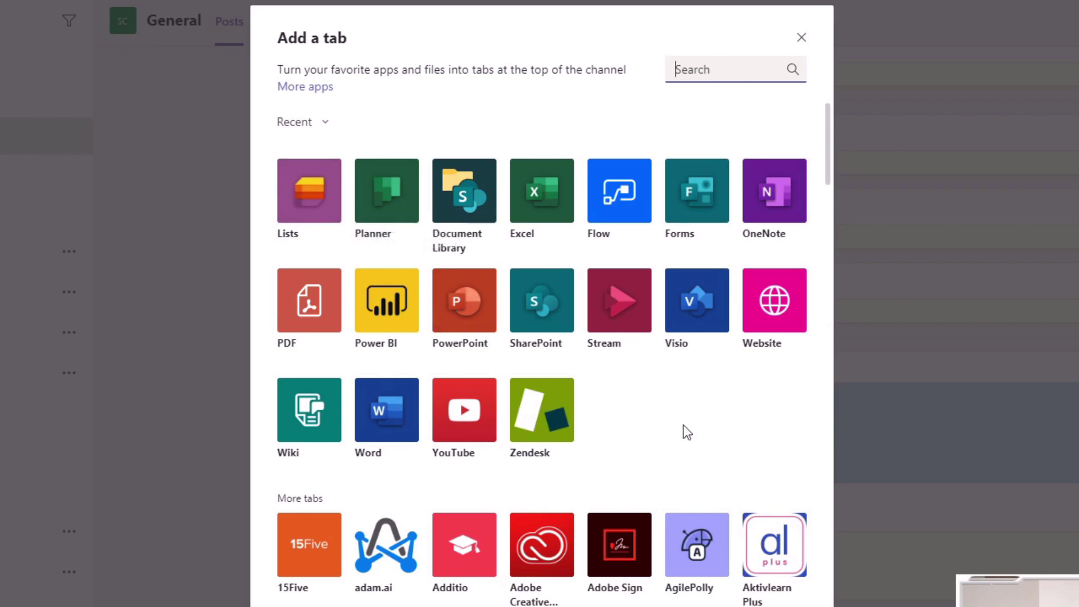
pyautogui.write('list')
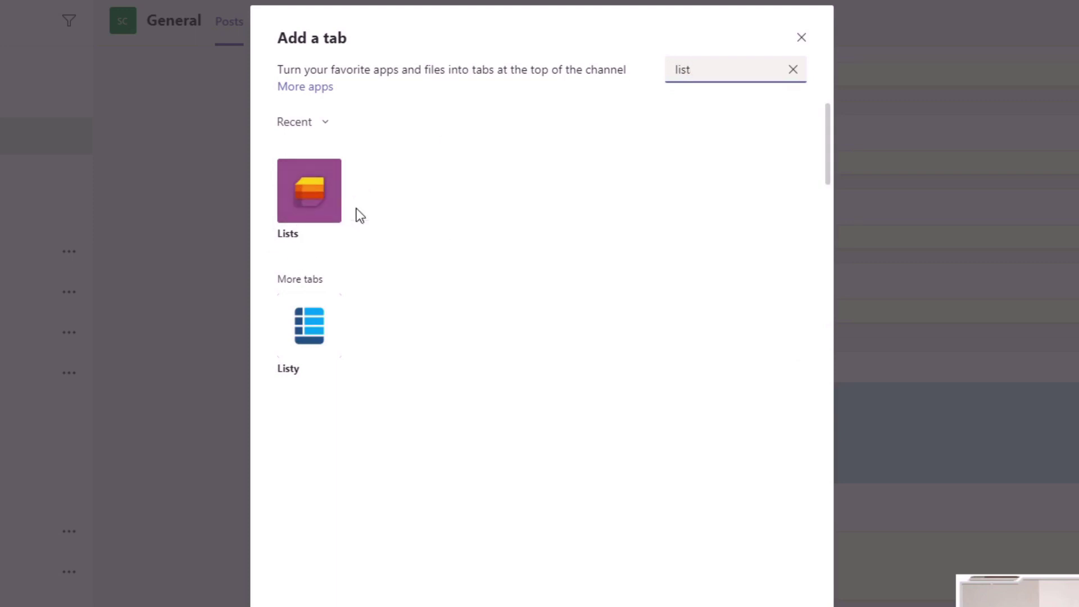
pyautogui.click(313, 198)
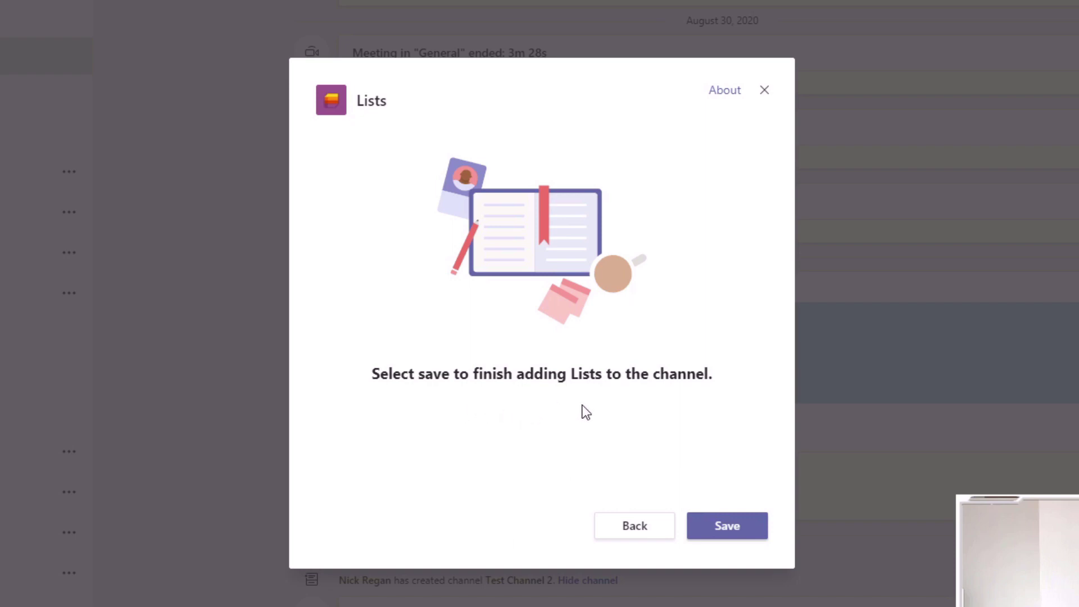
pyautogui.click(743, 528)
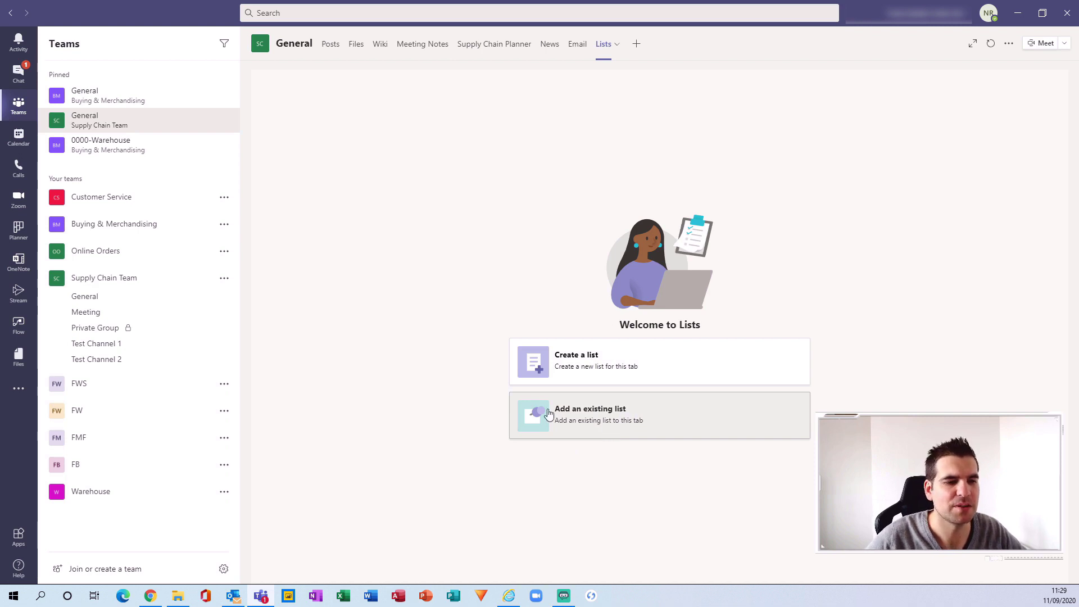
# View the options for adding an existing list and return to the Lists welcome page.
pyautogui.click(617, 417)
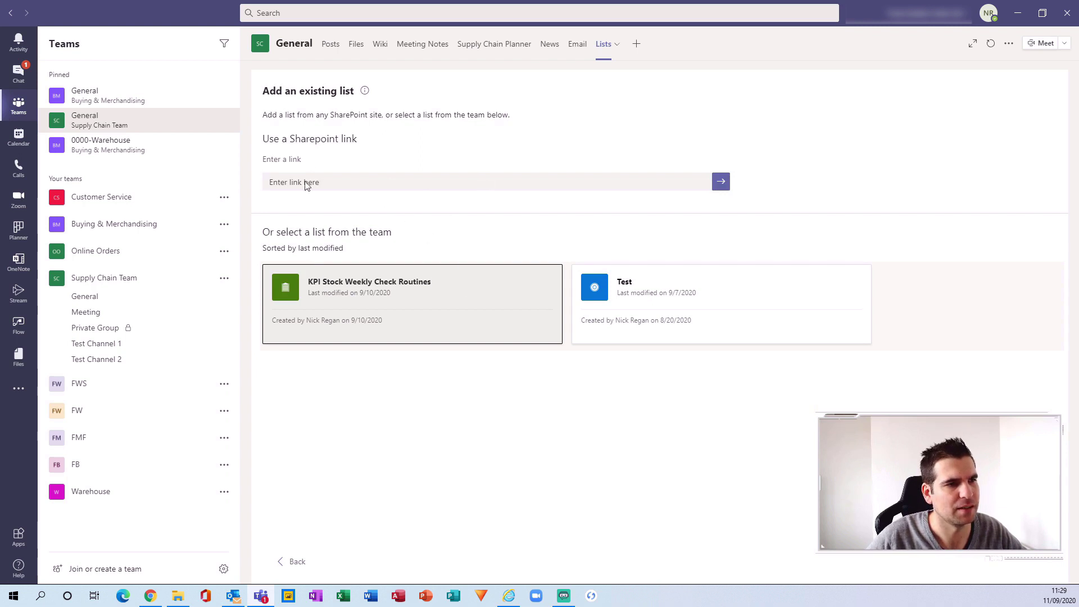
pyautogui.click(616, 46)
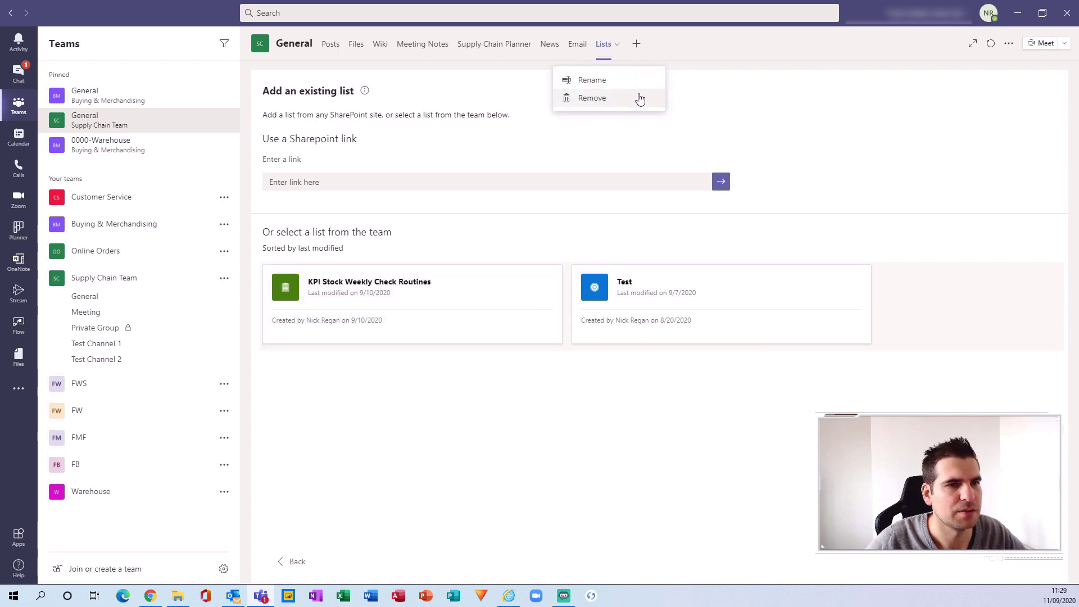
pyautogui.click(585, 53)
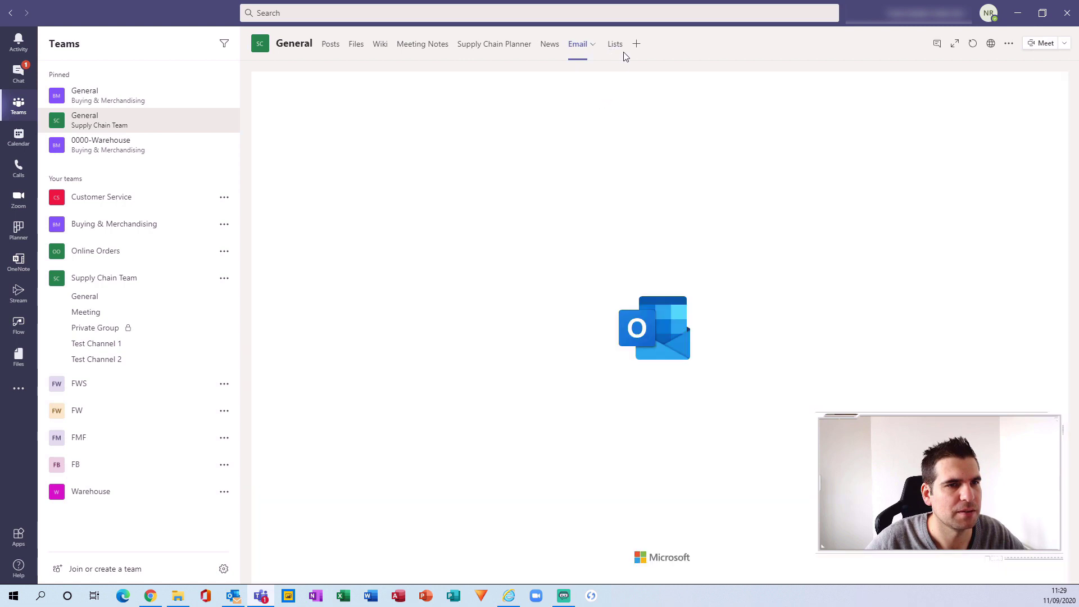
pyautogui.click(618, 50)
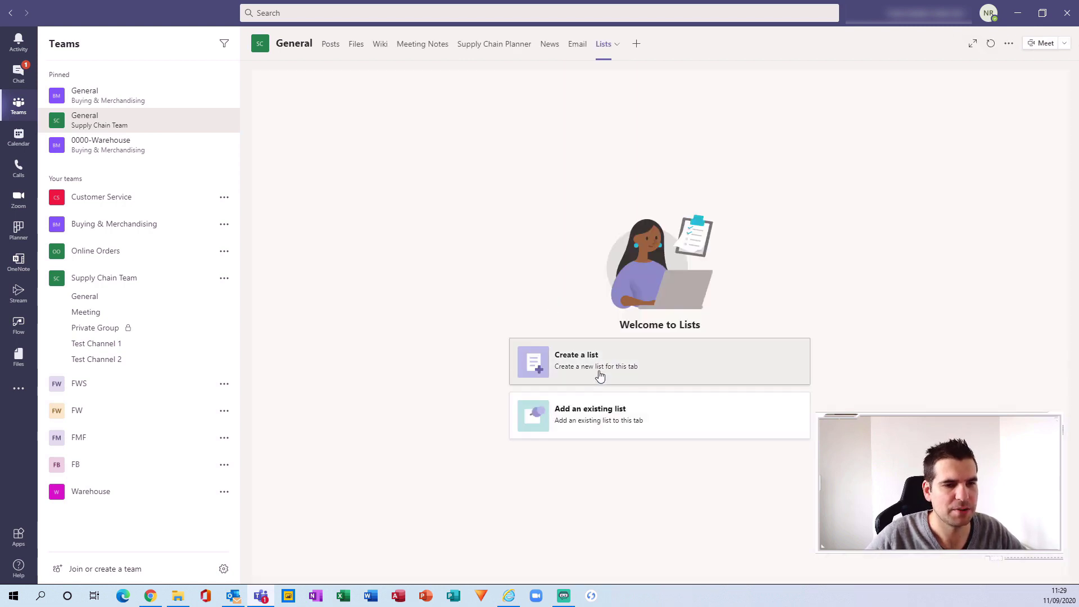
# Start creating a new list and preview all columns of the Issue tracker template.
pyautogui.click(600, 376)
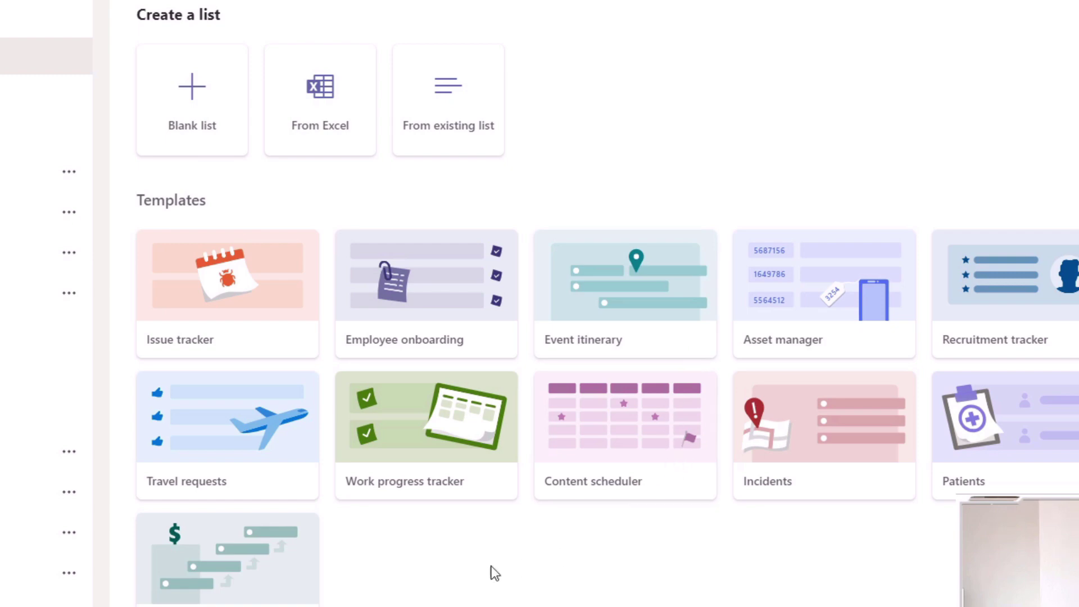
pyautogui.click(247, 290)
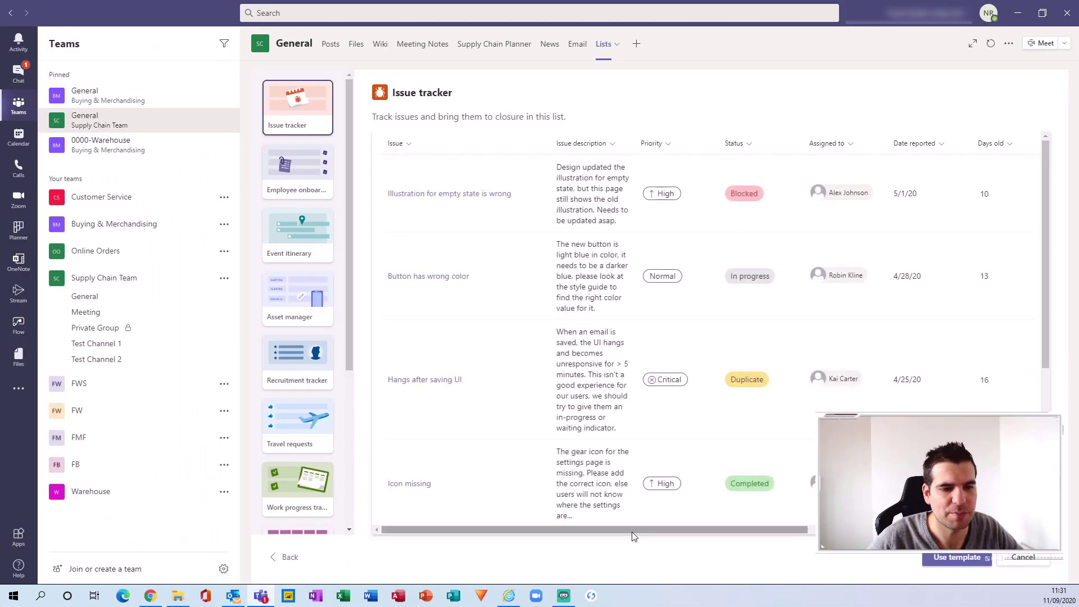
pyautogui.moveTo(633, 532); pyautogui.dragTo(562, 538)
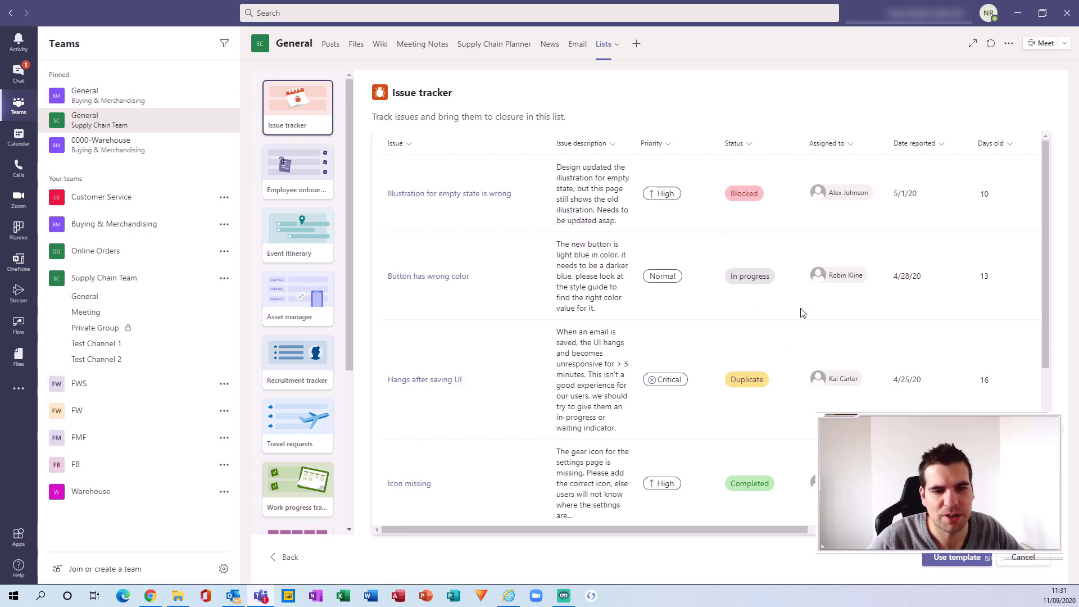
pyautogui.moveTo(784, 529); pyautogui.dragTo(876, 529)
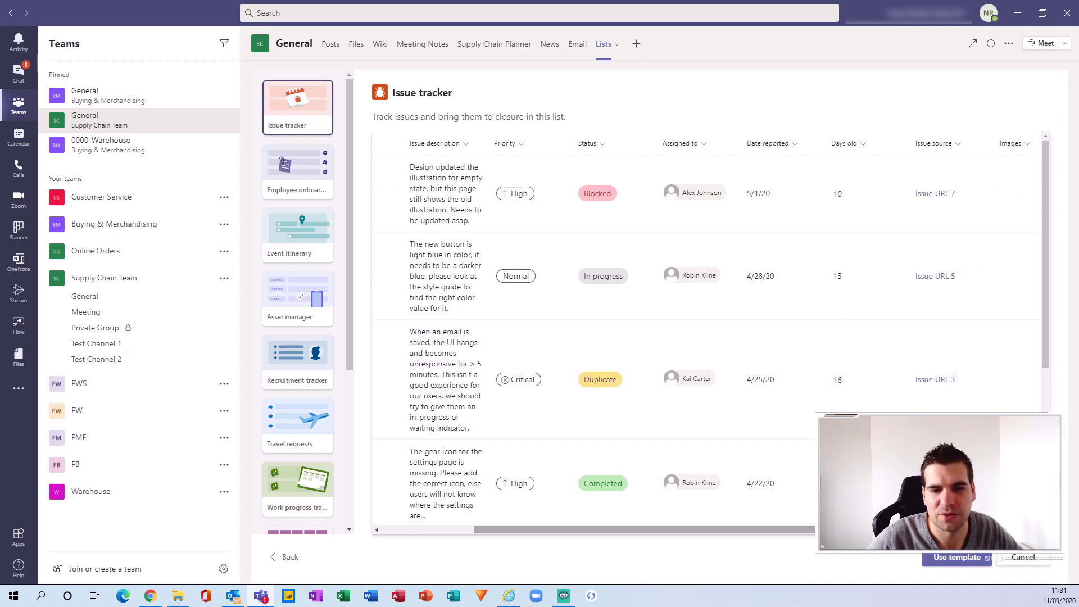
pyautogui.hscroll(5, 950, 346)
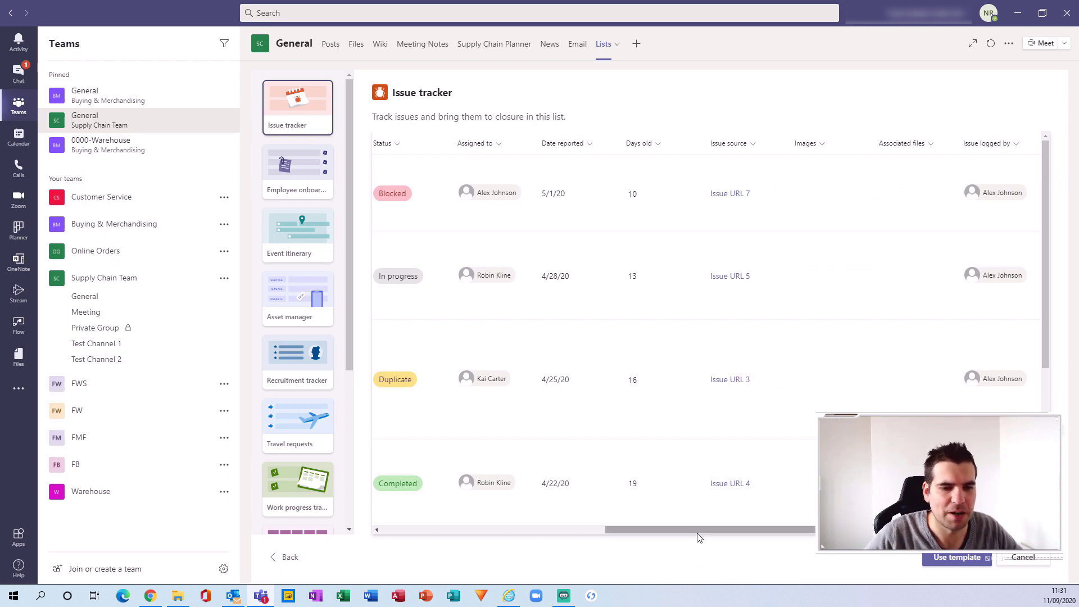
pyautogui.moveTo(699, 531); pyautogui.dragTo(458, 545)
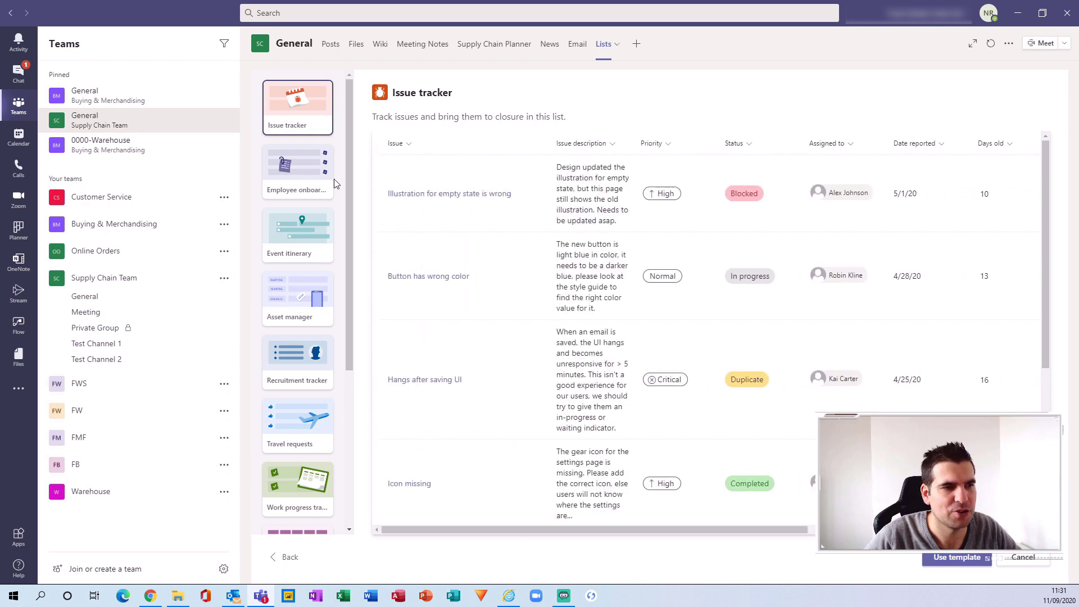
# Preview the Employee onboarding template and the full set of columns in the Event itinerary template.
pyautogui.click(287, 179)
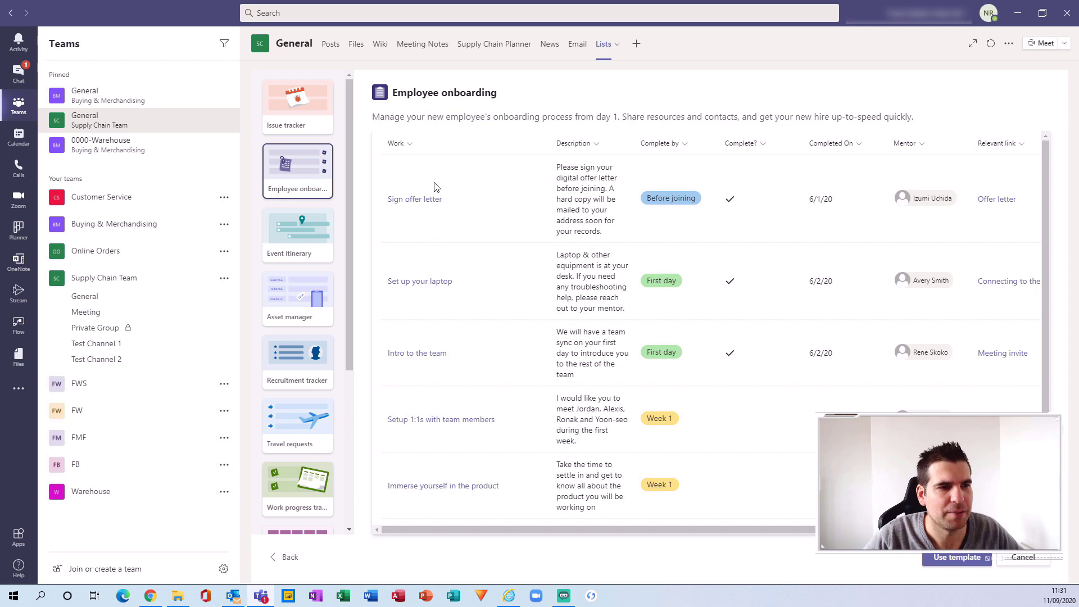
pyautogui.moveTo(592, 528); pyautogui.dragTo(550, 534)
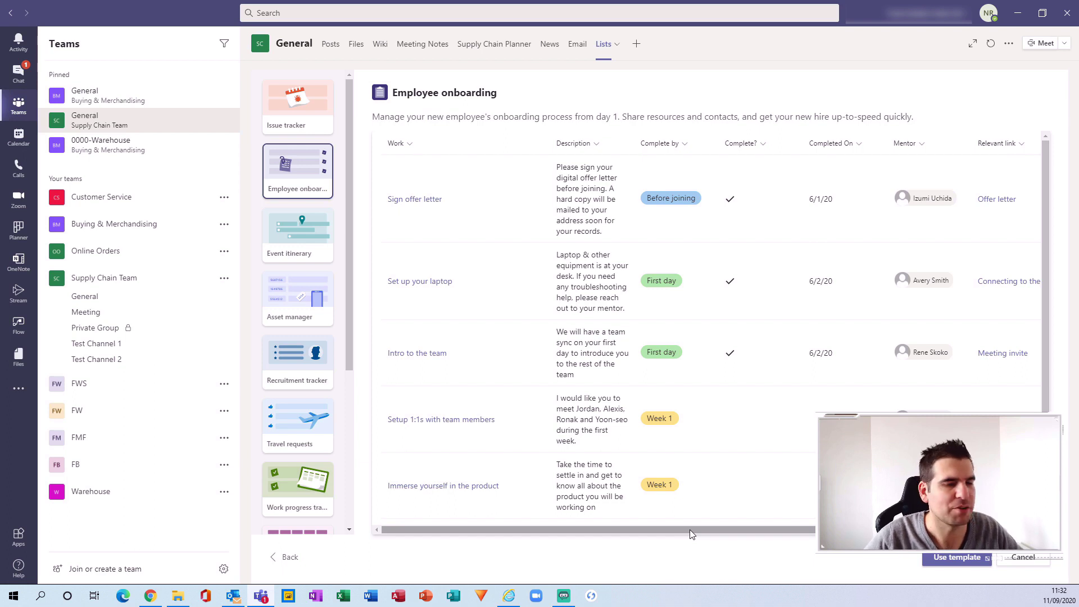
pyautogui.click(310, 238)
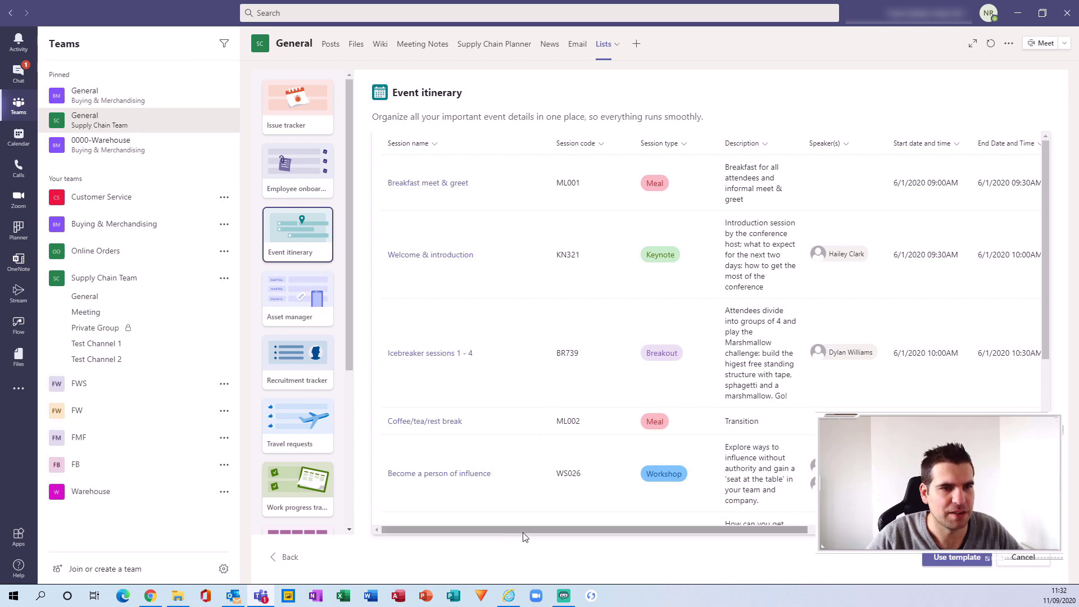
pyautogui.moveTo(525, 530); pyautogui.dragTo(748, 478)
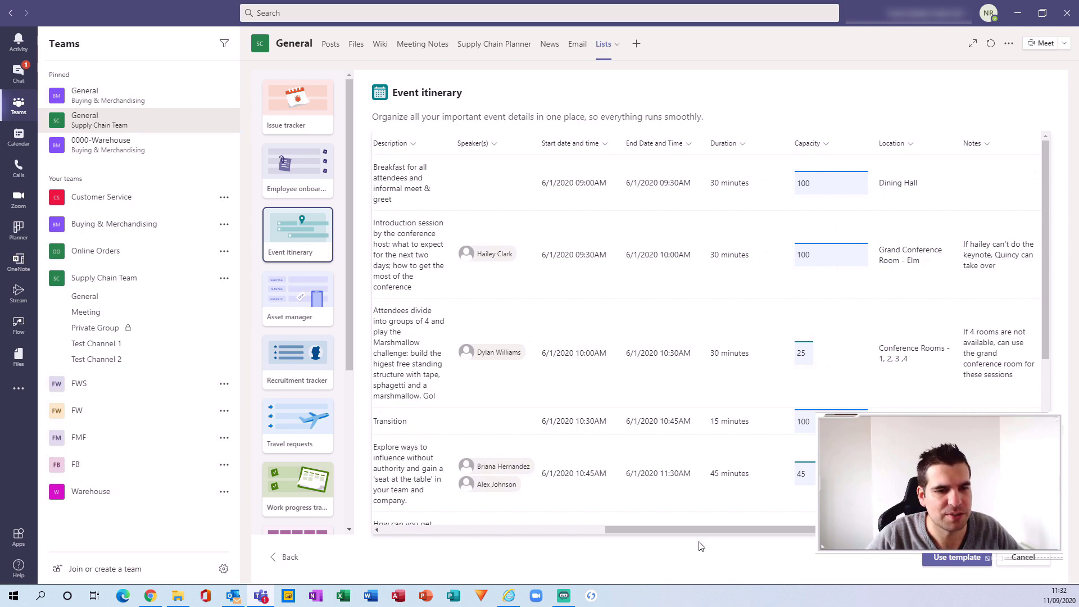
pyautogui.moveTo(704, 527); pyautogui.dragTo(513, 425)
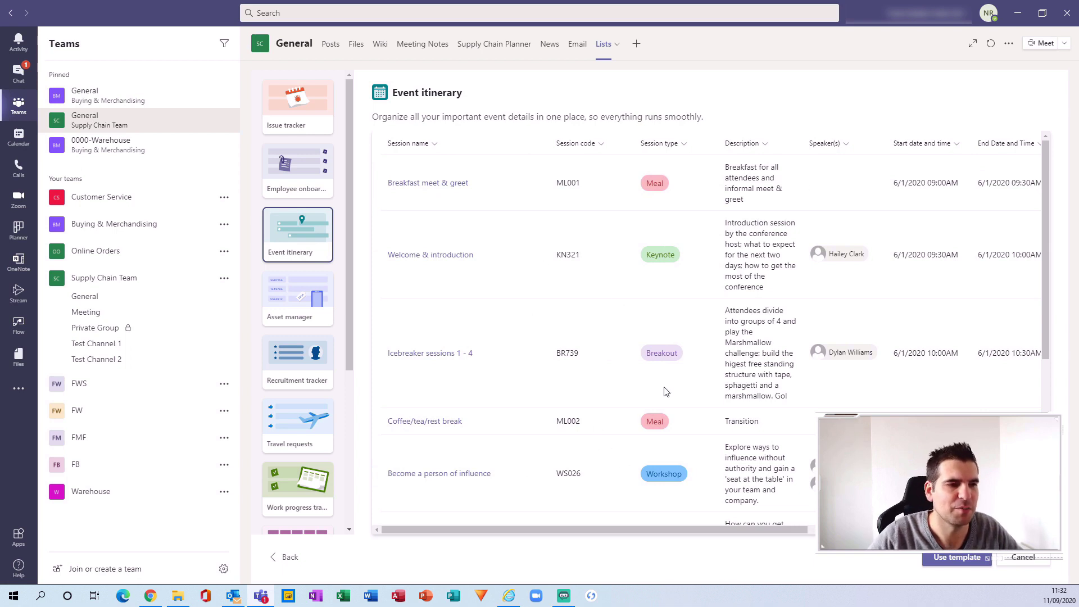
# Preview the Asset manager template and examine its columns from device photo through condition notes.
pyautogui.click(298, 312)
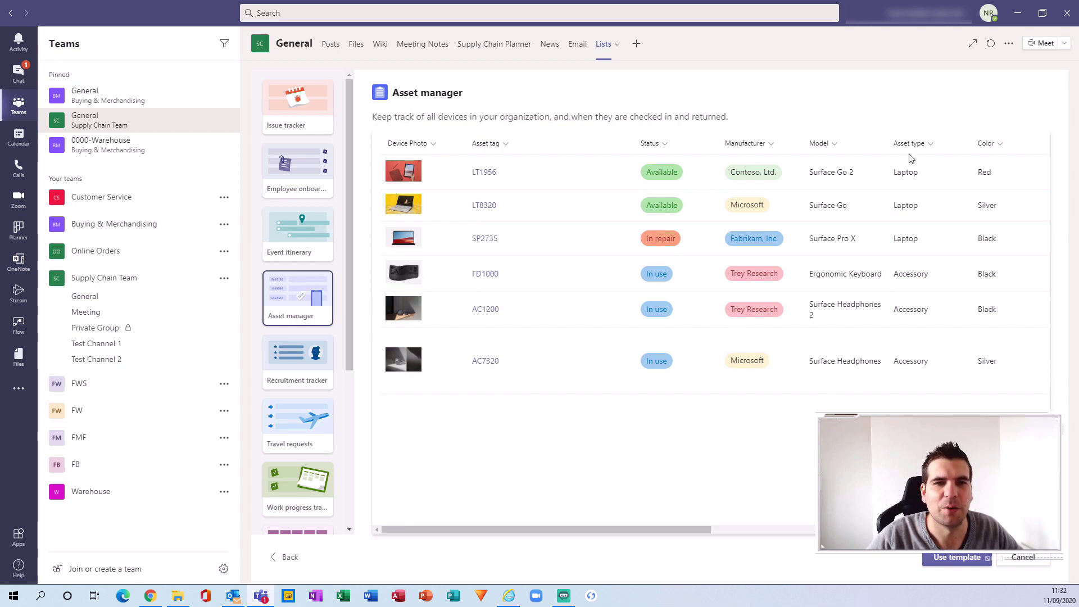
pyautogui.hscroll(10, 638, 531)
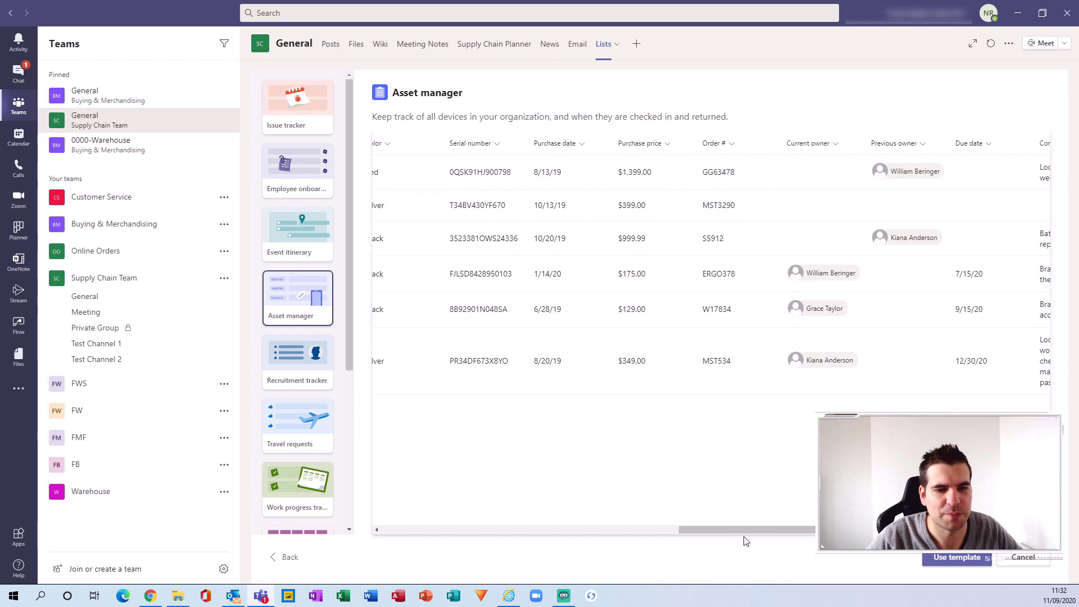
pyautogui.moveTo(740, 531); pyautogui.dragTo(776, 531)
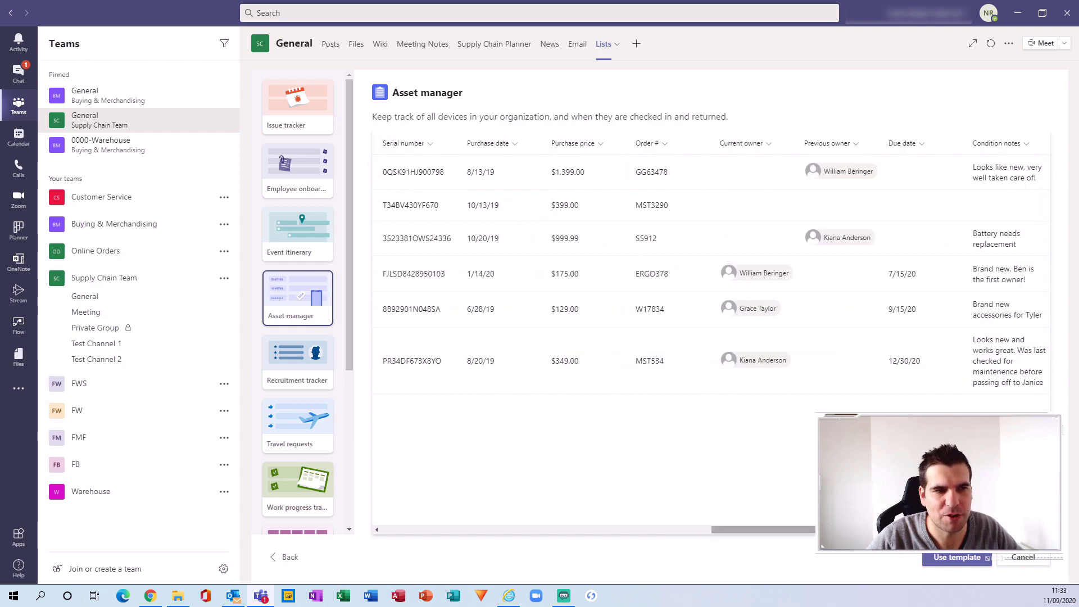
pyautogui.moveTo(843, 554); pyautogui.dragTo(745, 547)
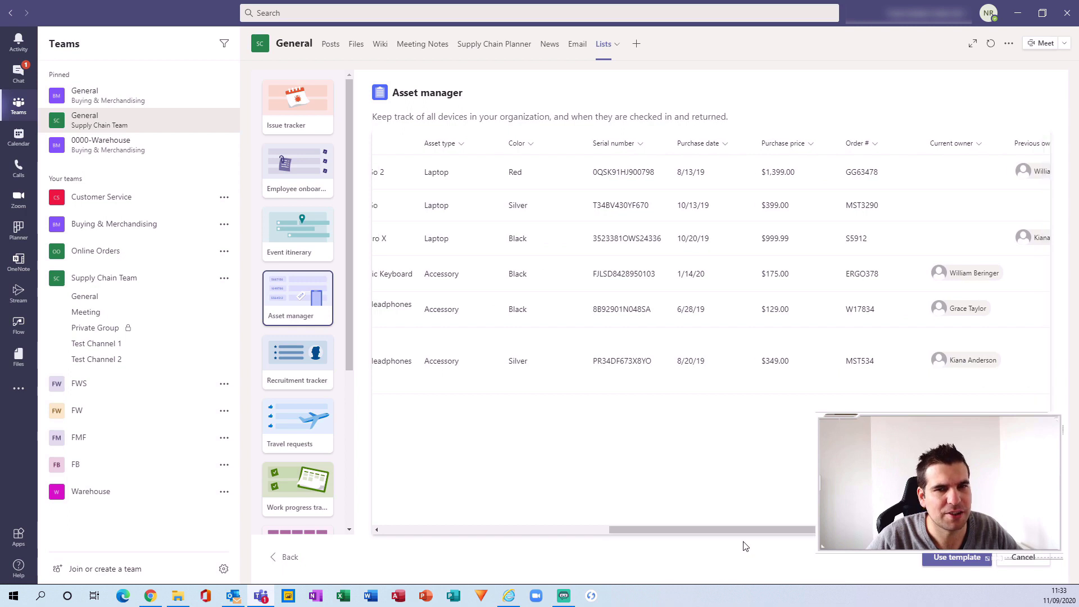
pyautogui.moveTo(756, 536); pyautogui.dragTo(447, 546)
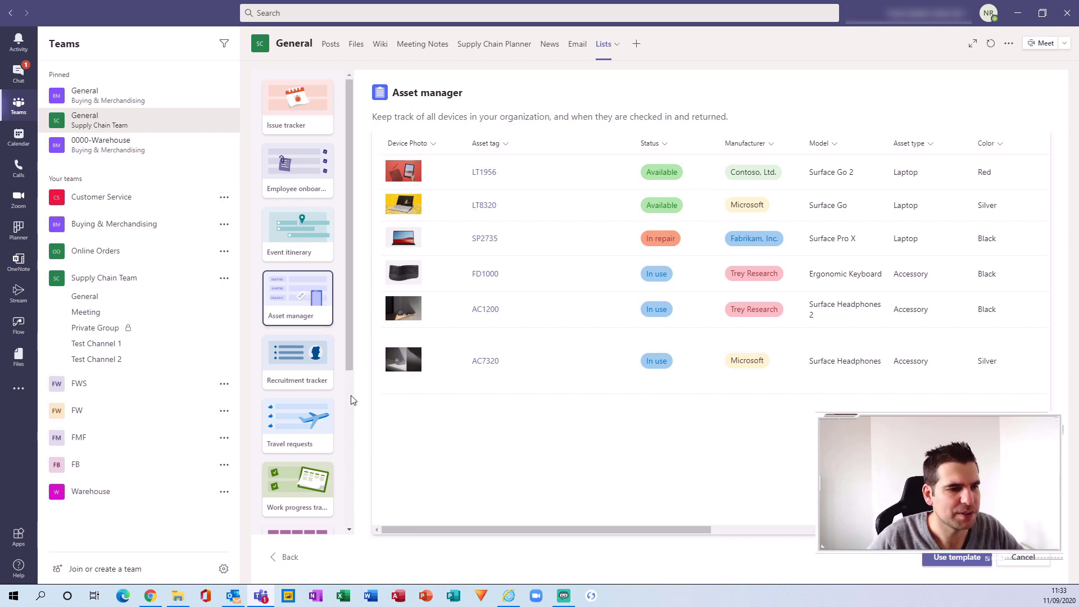
# Examine the Recruitment tracker template's columns and open the preview of the Travel requests template.
pyautogui.click(321, 380)
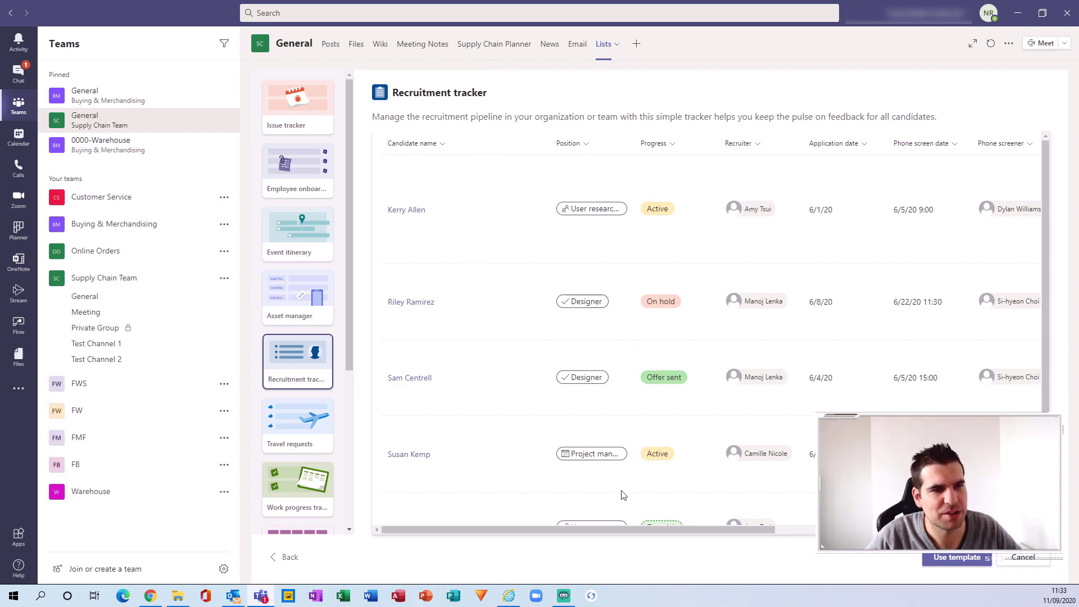
pyautogui.moveTo(629, 530); pyautogui.dragTo(673, 528)
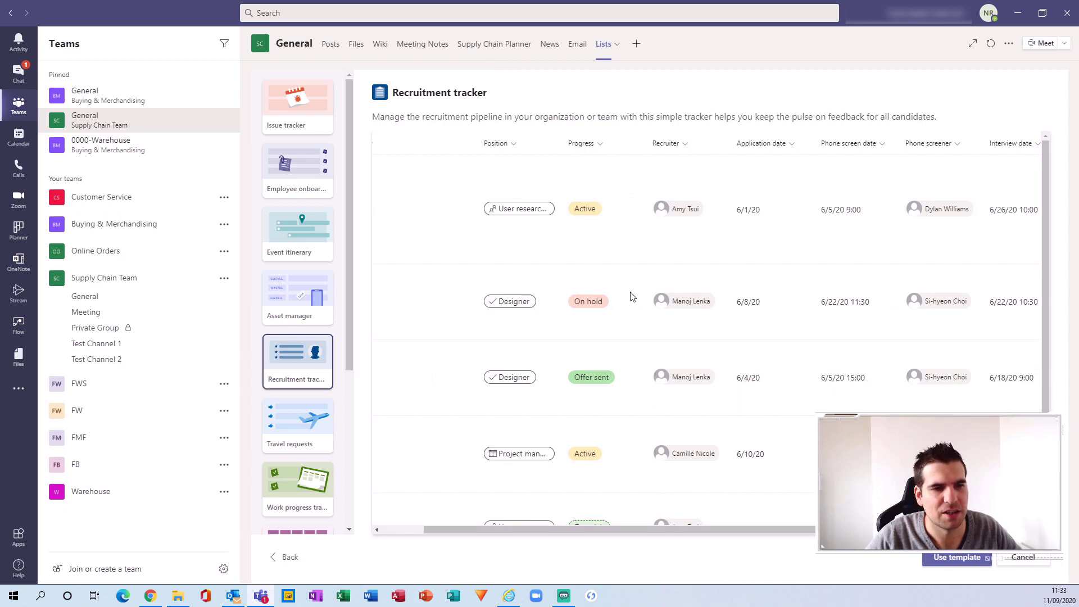
pyautogui.moveTo(751, 530); pyautogui.dragTo(887, 530)
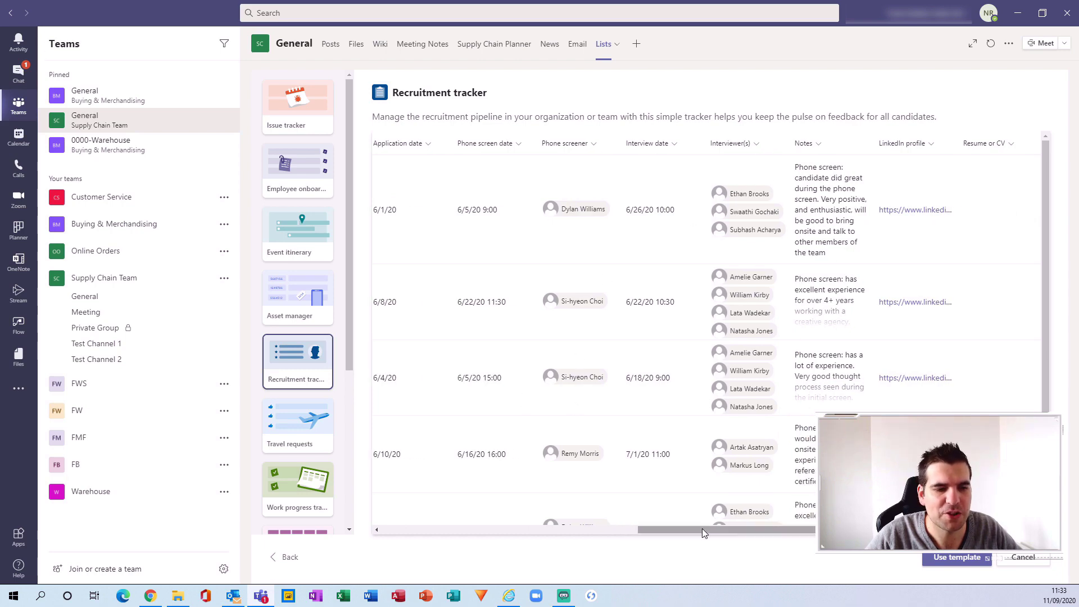
pyautogui.moveTo(702, 529); pyautogui.dragTo(429, 548)
pyautogui.click(292, 439)
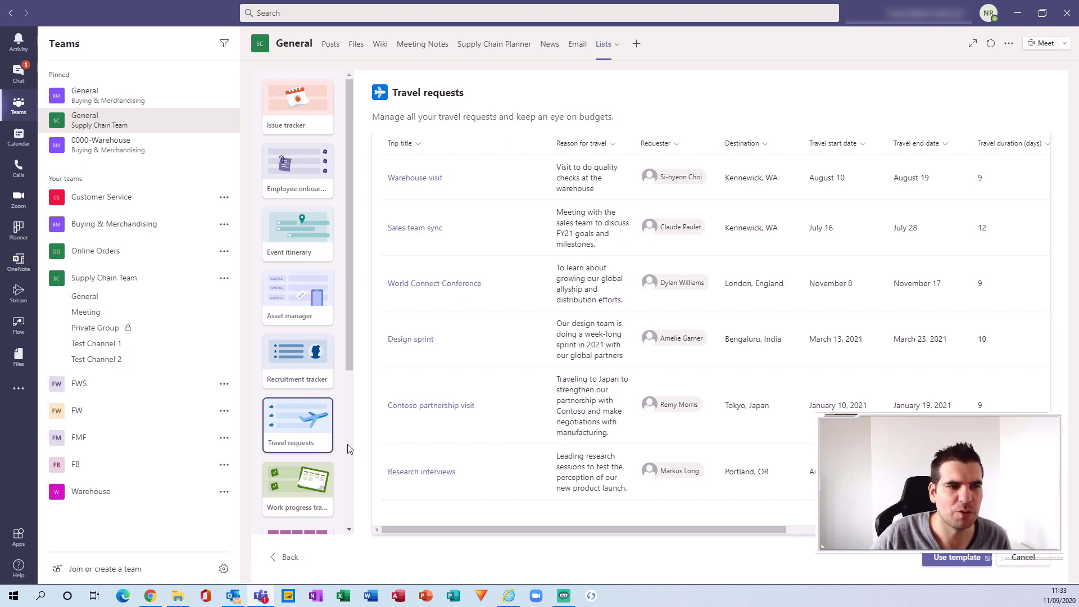
# Preview the Work progress tracker template and examine its columns, including category, progress, priority and assignee.
pyautogui.scroll(-3, 342, 376)
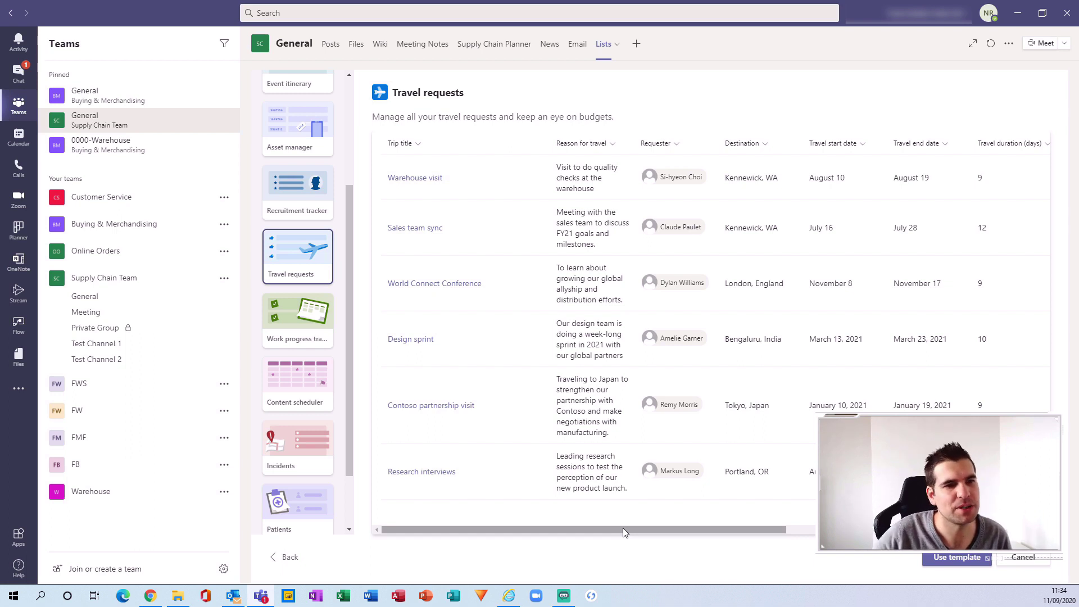
pyautogui.click(317, 335)
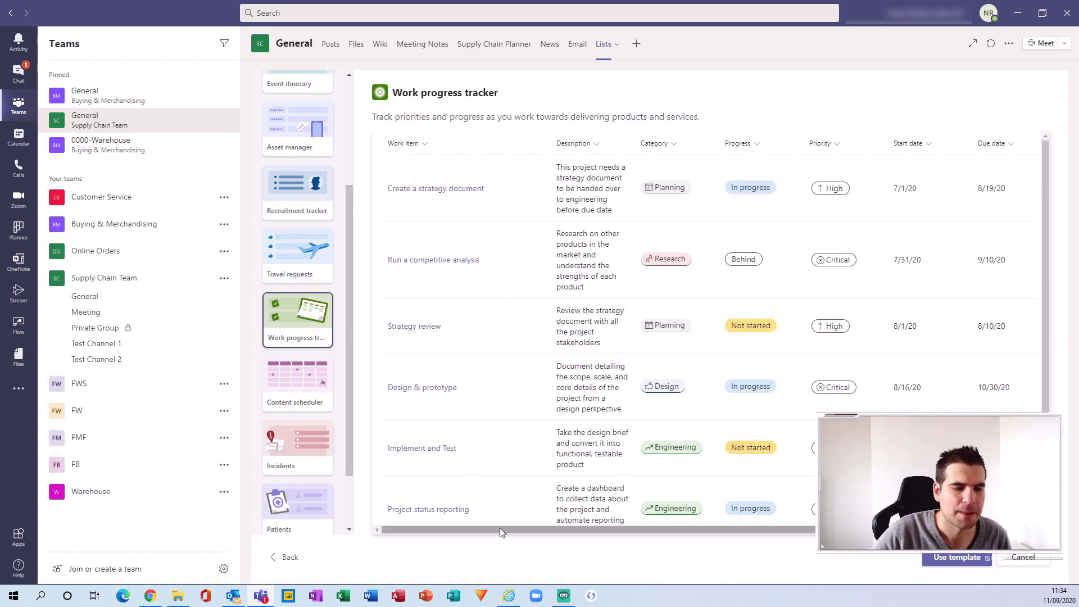
pyautogui.scroll(-1, 521, 293)
pyautogui.scroll(1, 522, 292)
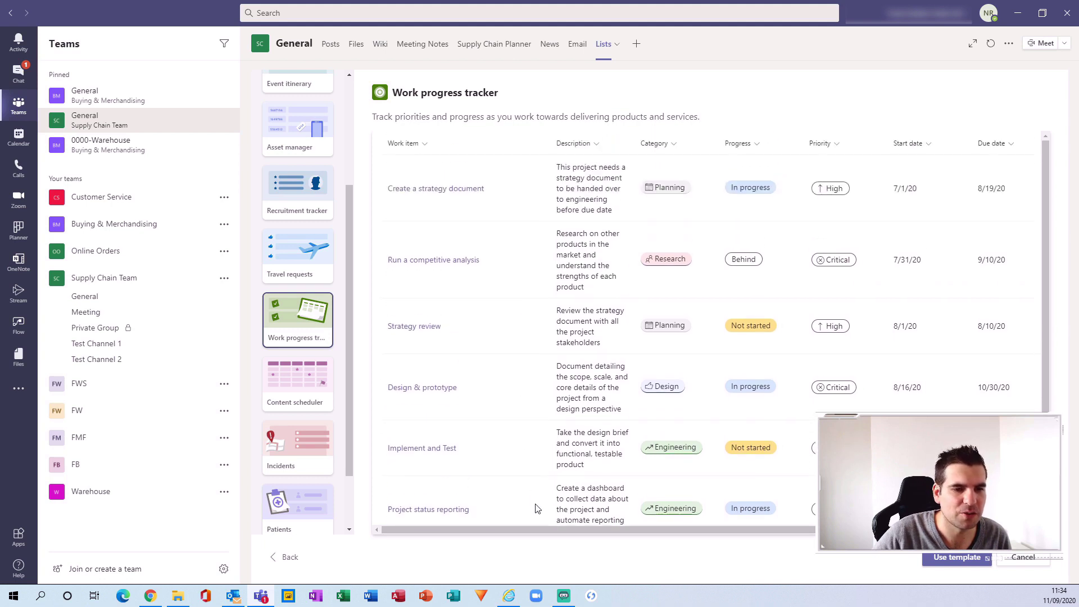
pyautogui.hscroll(3, 530, 528)
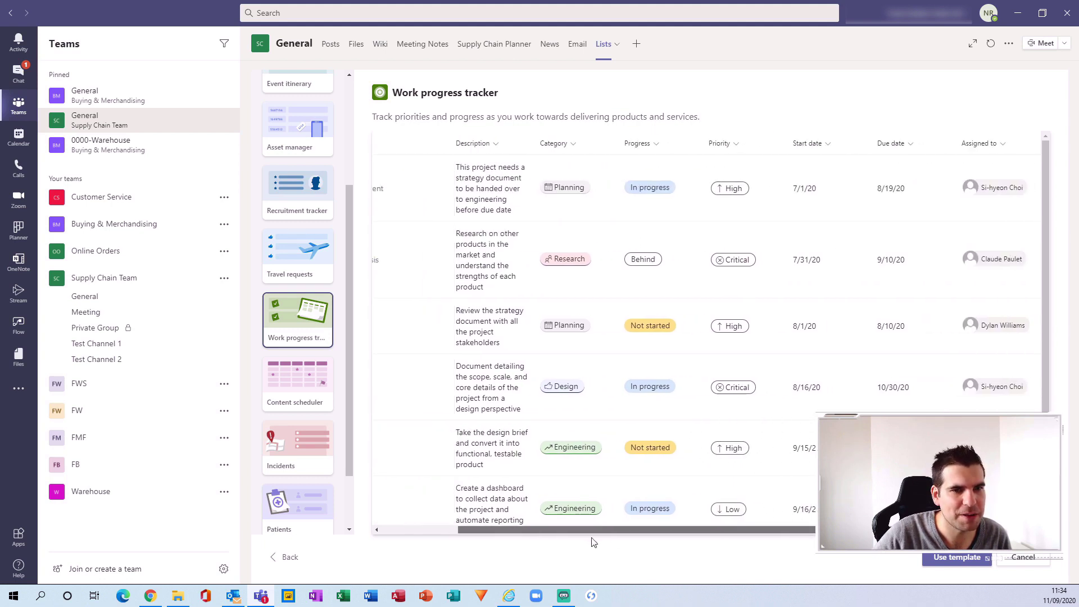
pyautogui.hscroll(-3, 592, 539)
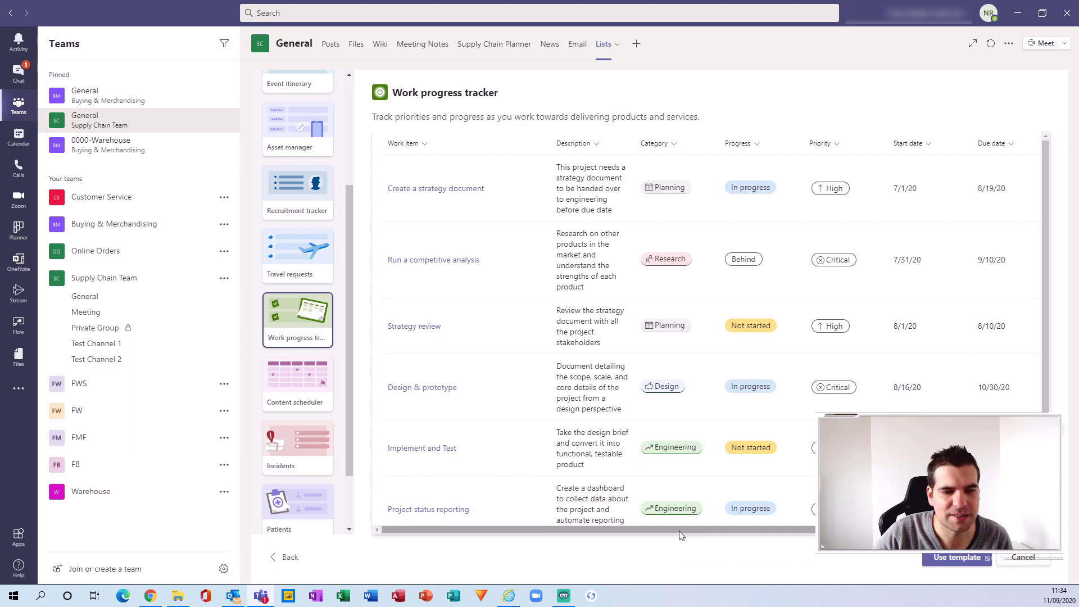
pyautogui.hscroll(3, 679, 531)
pyautogui.hscroll(-3, 545, 531)
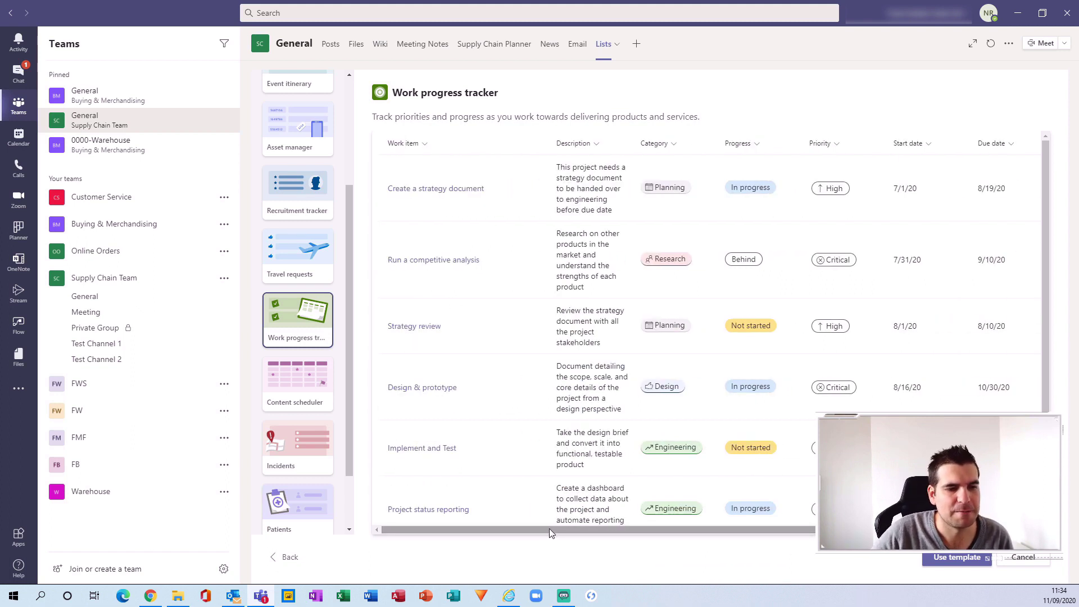
# Preview the Content scheduler template and examine its columns from content title through content files.
pyautogui.scroll(-1, 564, 348)
pyautogui.scroll(1, 565, 351)
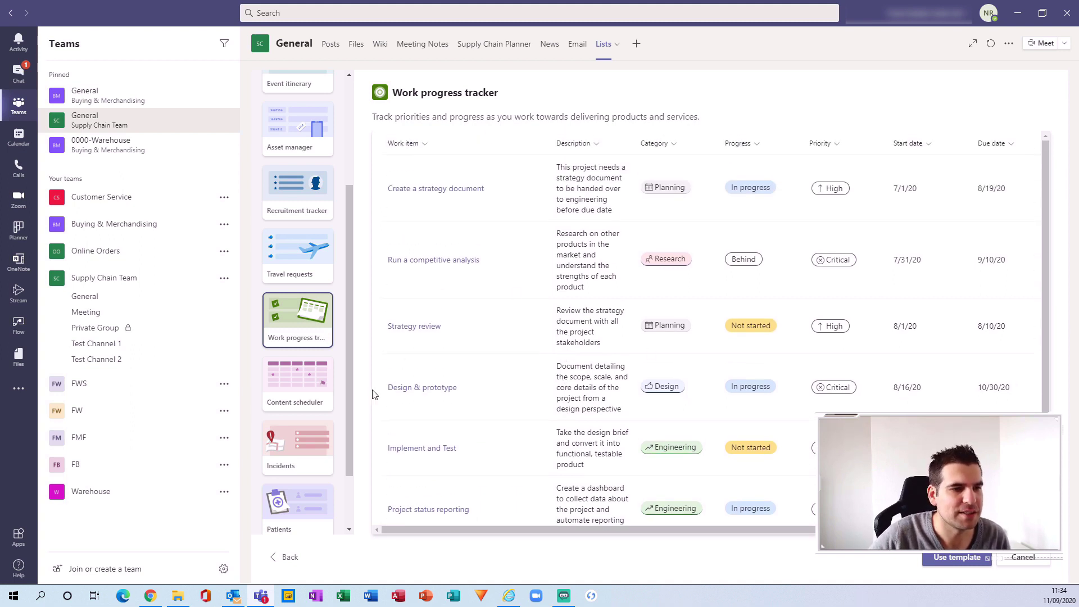
pyautogui.click(321, 384)
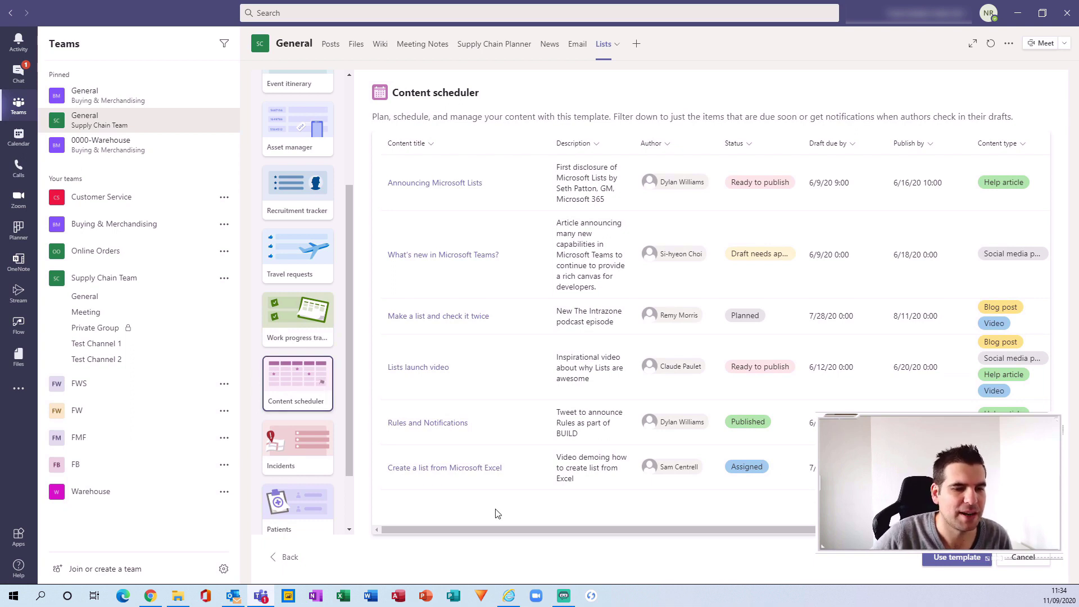
pyautogui.moveTo(504, 528); pyautogui.dragTo(697, 533)
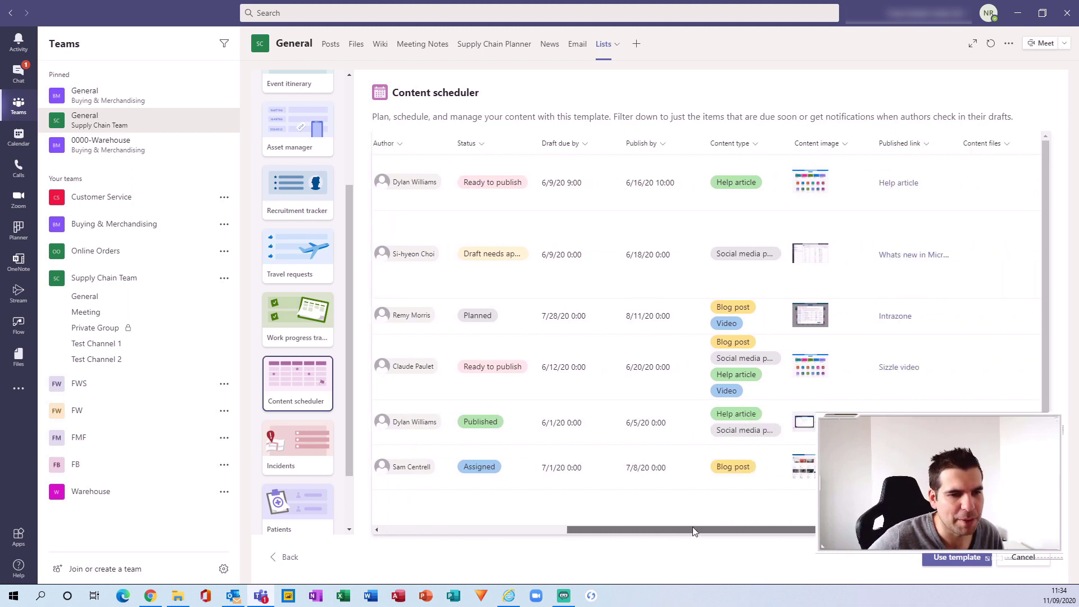
pyautogui.moveTo(707, 533); pyautogui.dragTo(458, 541)
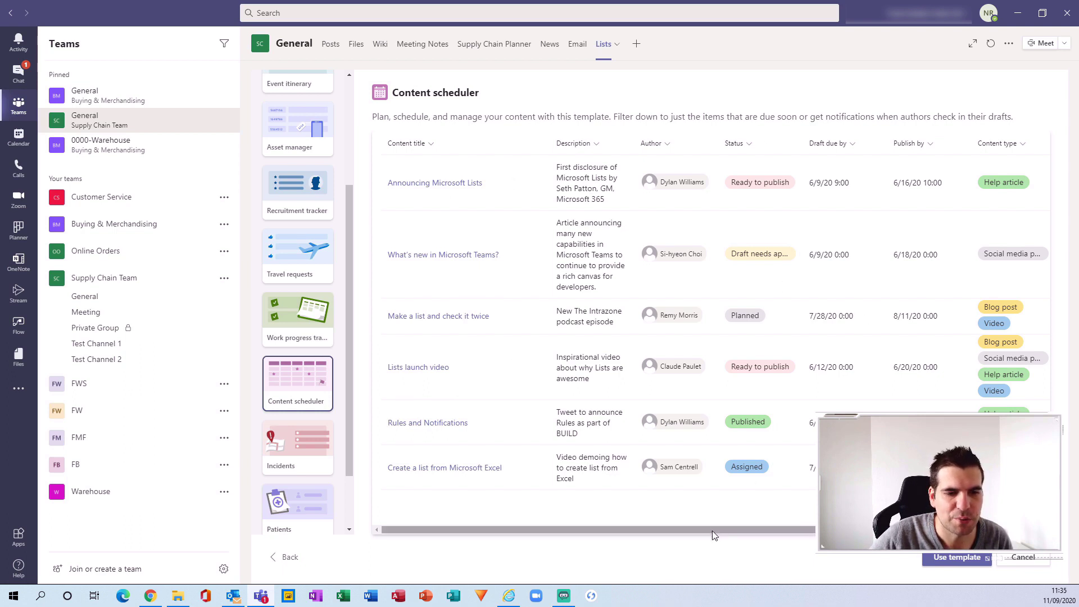
pyautogui.moveTo(717, 534); pyautogui.dragTo(658, 533)
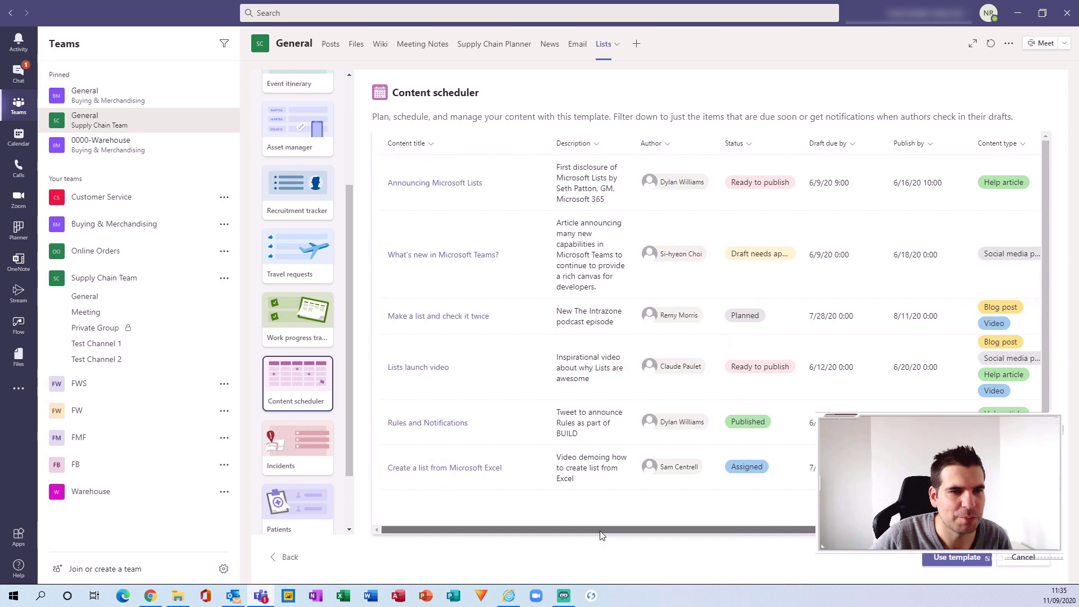
# Preview the Incidents, Patients and Loans templates, including the columns of the Incidents list.
pyautogui.click(304, 461)
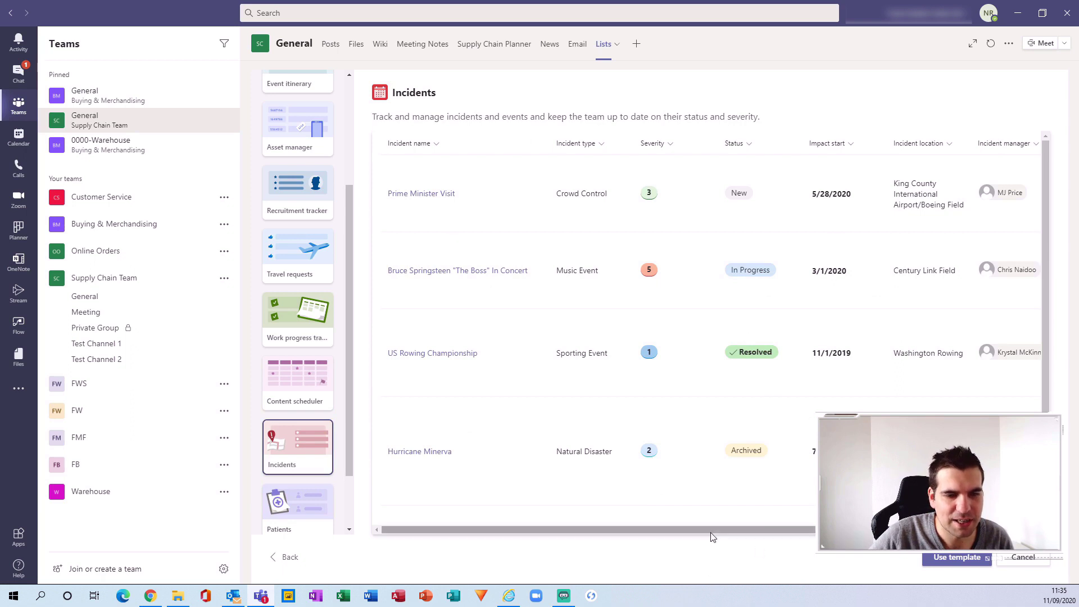
pyautogui.moveTo(711, 533); pyautogui.dragTo(511, 544)
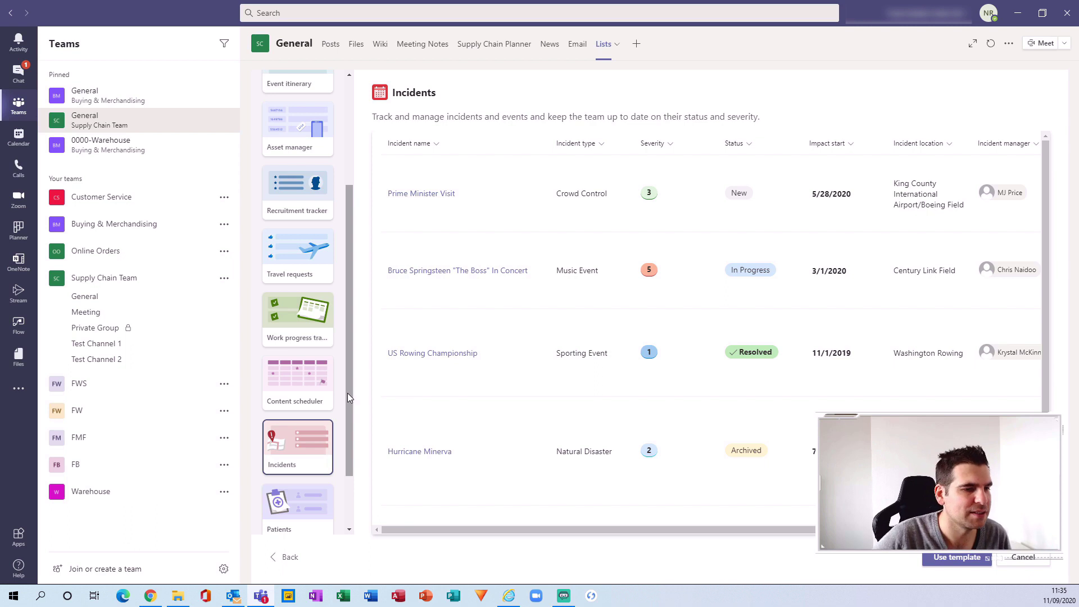
pyautogui.moveTo(347, 393); pyautogui.dragTo(337, 474)
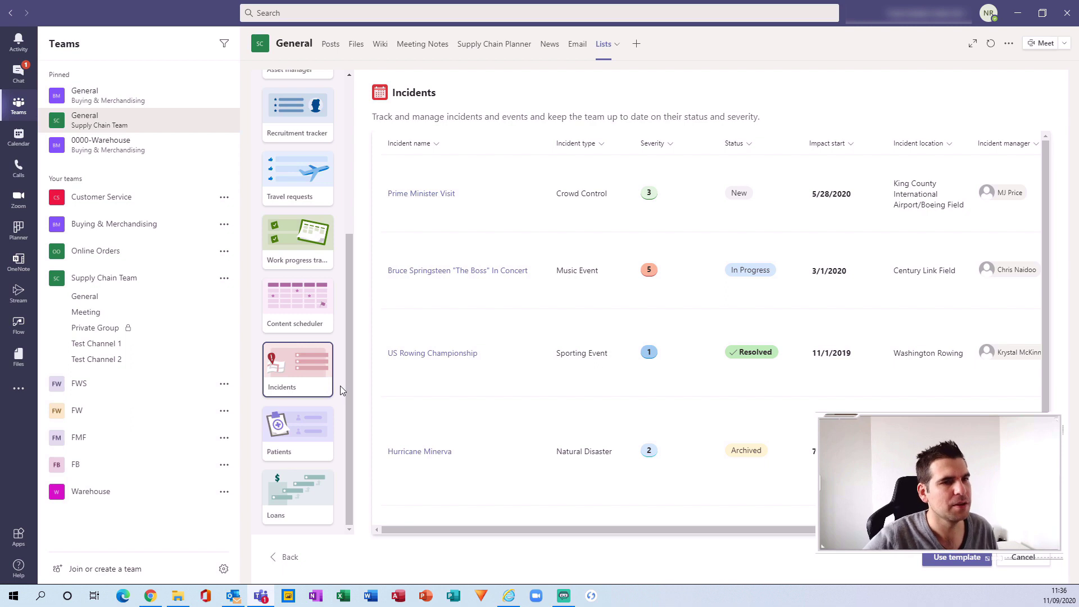
pyautogui.click(310, 448)
pyautogui.click(308, 513)
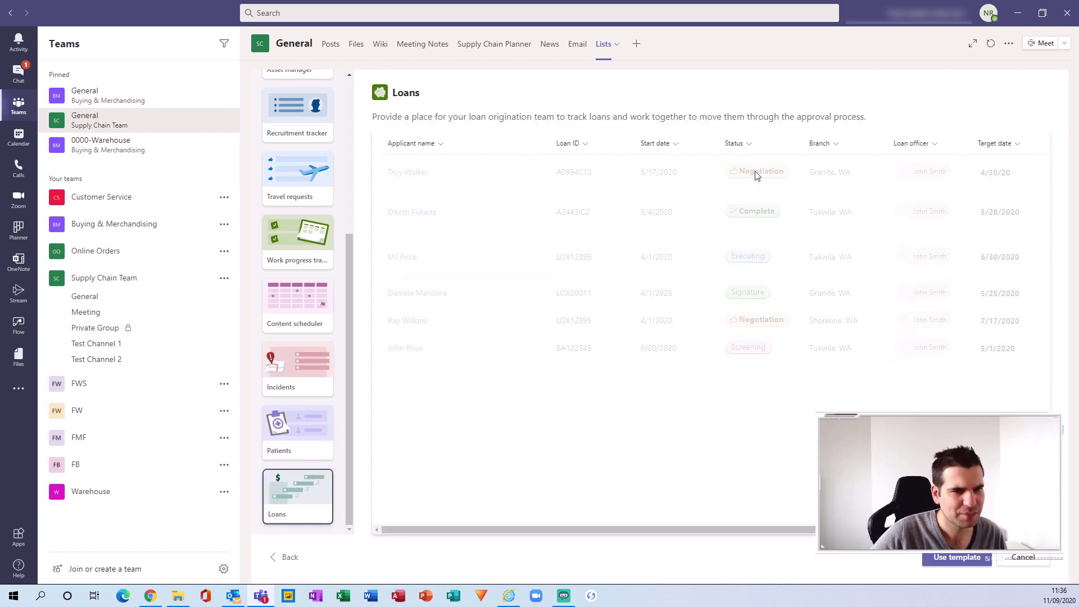
pyautogui.scroll(4, 301, 253)
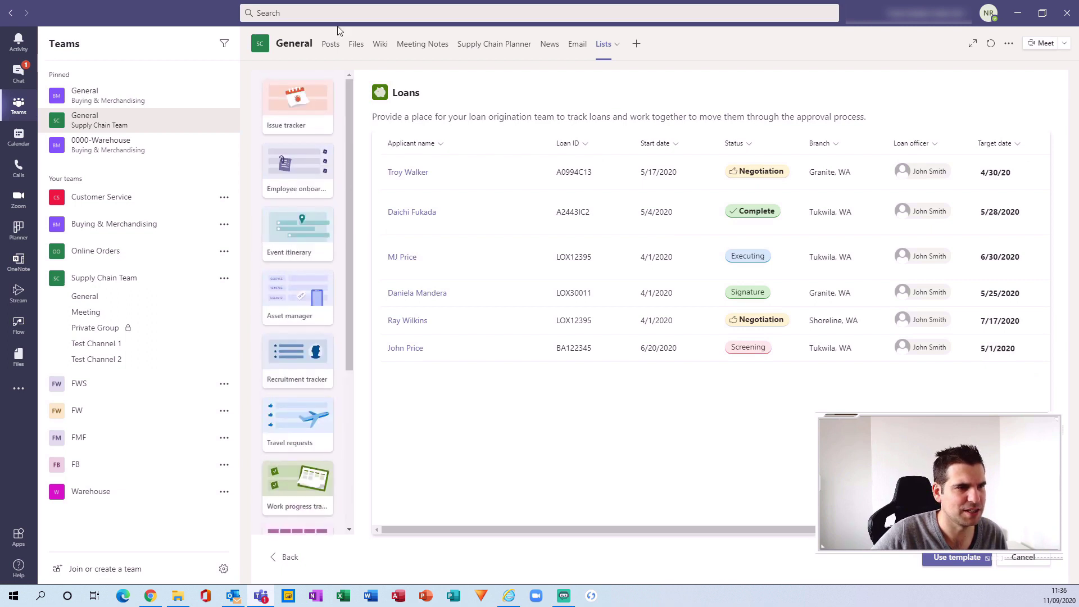
# Choose the Work progress tracker template as the basis for the new list.
pyautogui.scroll(-5, 330, 366)
pyautogui.click(298, 247)
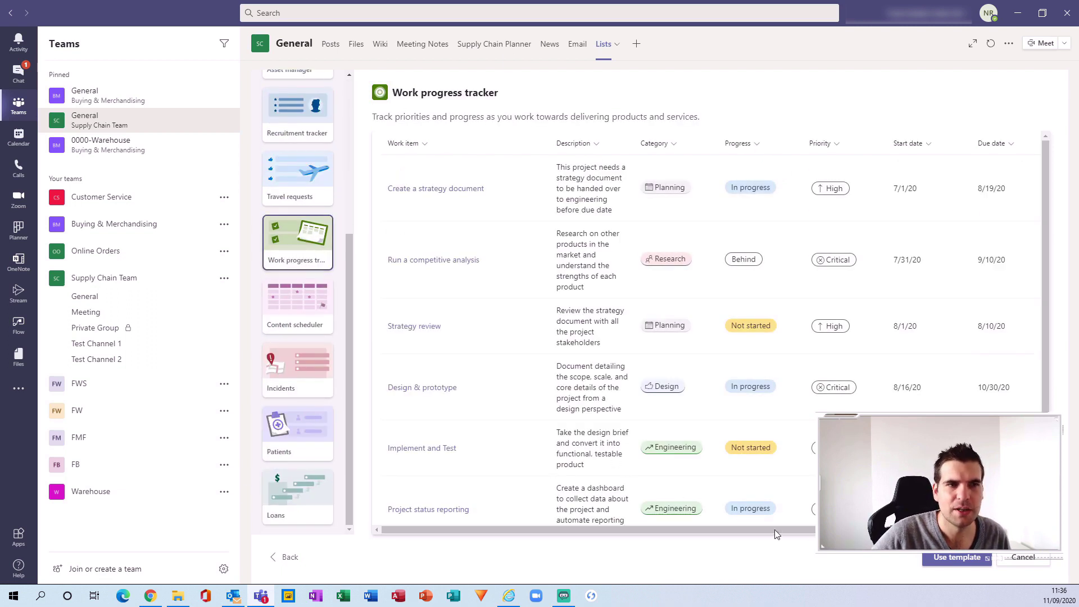
pyautogui.click(957, 558)
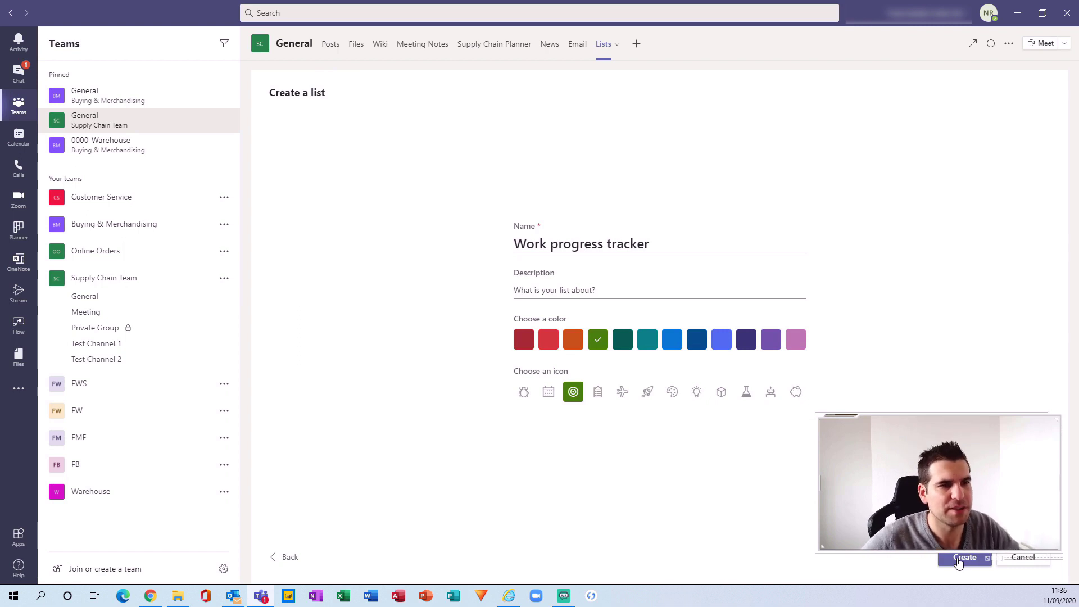
# Try dark red and orange as the new list's color, and switch back to the original green.
pyautogui.moveTo(623, 243); pyautogui.dragTo(531, 234)
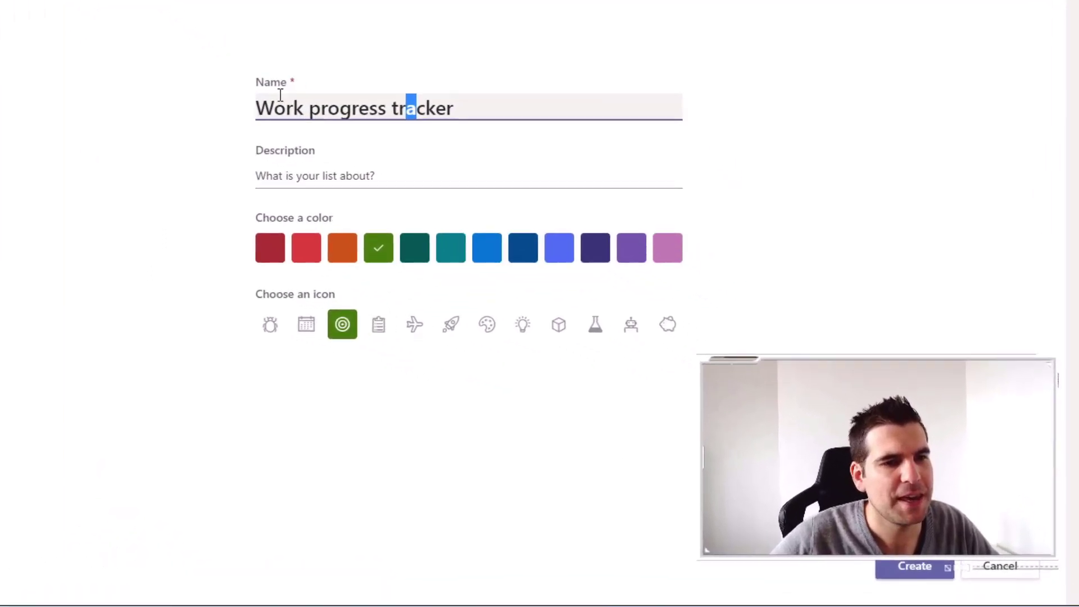
pyautogui.moveTo(264, 104); pyautogui.dragTo(528, 99)
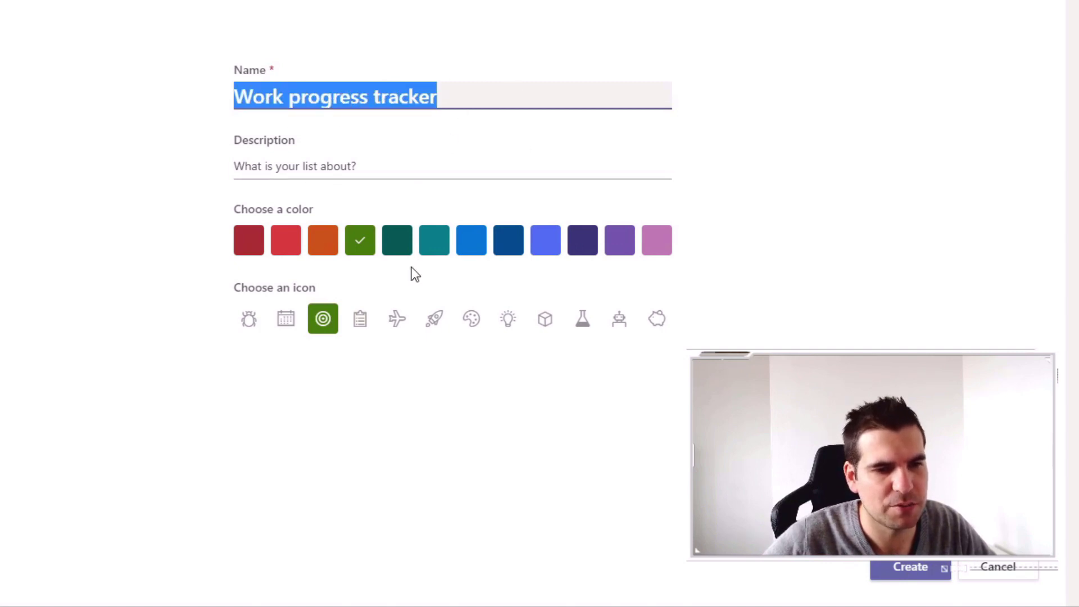
pyautogui.click(251, 251)
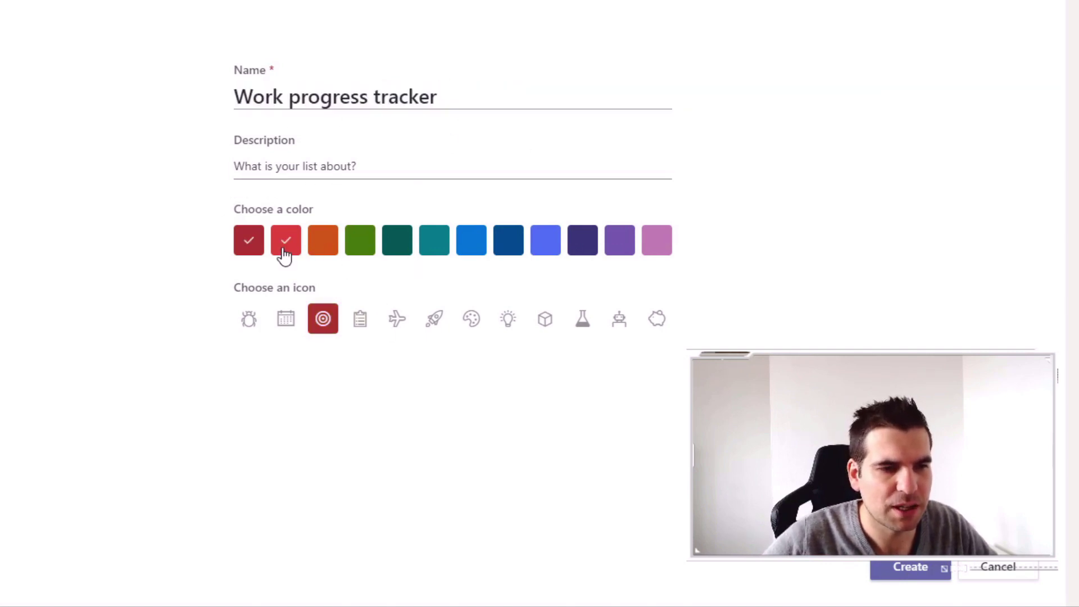
pyautogui.click(325, 247)
pyautogui.click(358, 254)
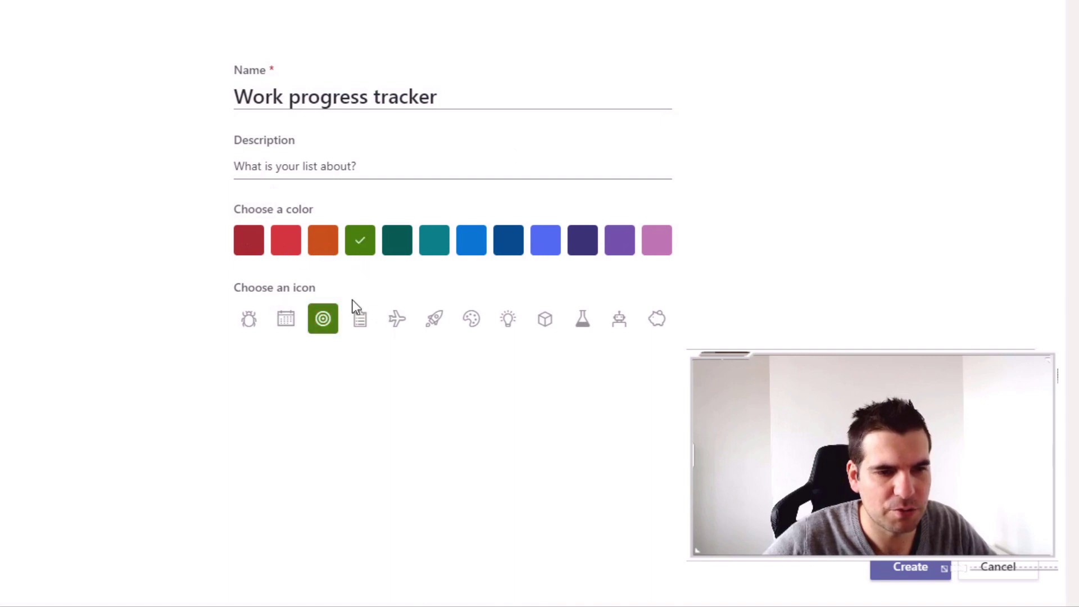
# Set the list's icon to the clipboard and create the Work progress tracker list.
pyautogui.click(362, 323)
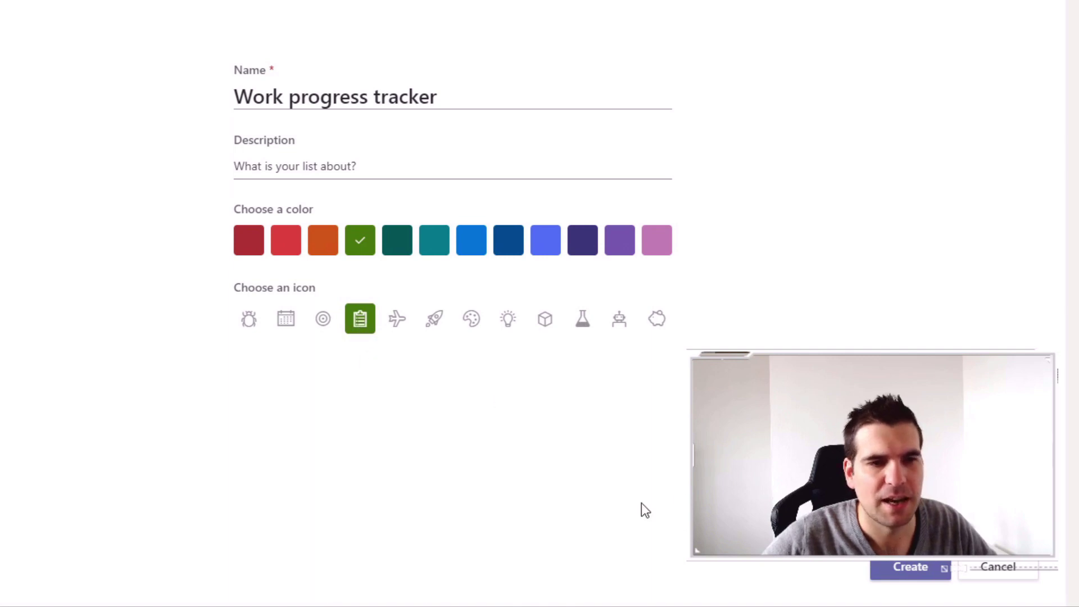
pyautogui.click(935, 575)
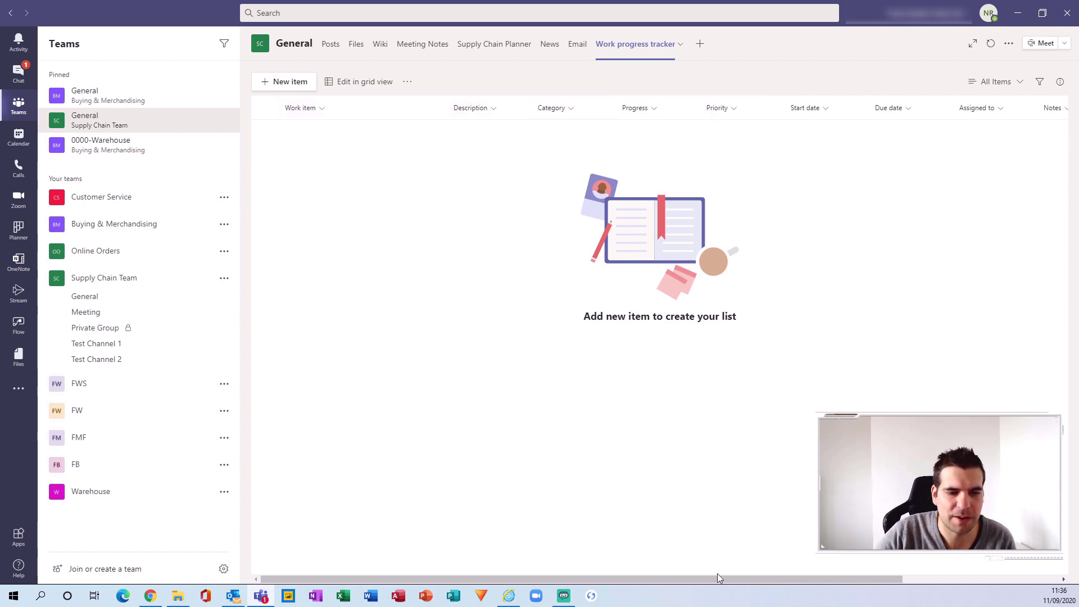
# Examine the new list's columns from work item through notes and the option for adding a column.
pyautogui.moveTo(717, 579); pyautogui.dragTo(839, 571)
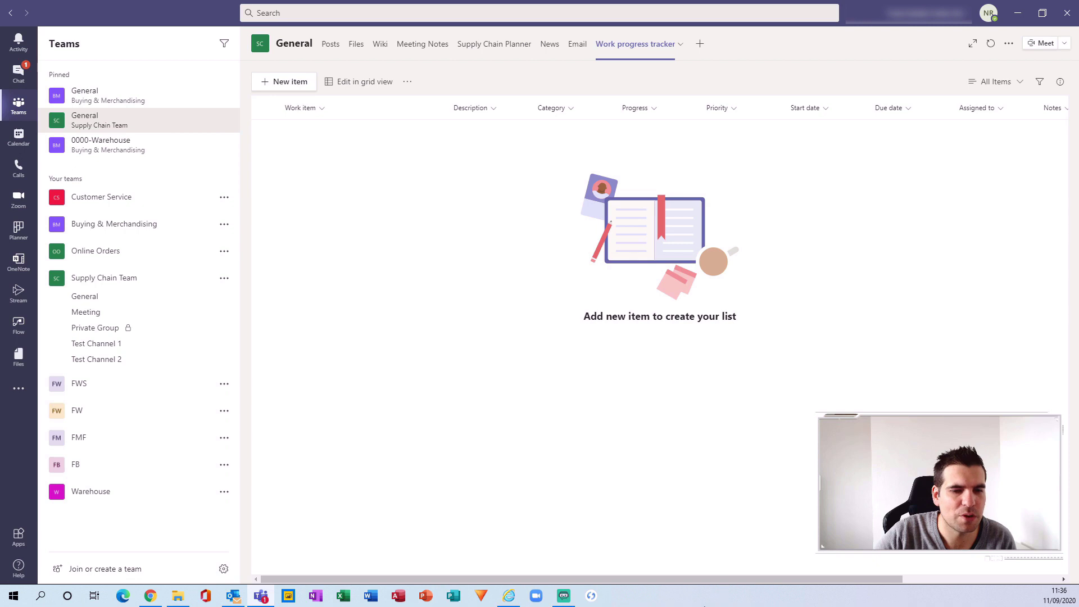
pyautogui.moveTo(713, 579); pyautogui.dragTo(888, 579)
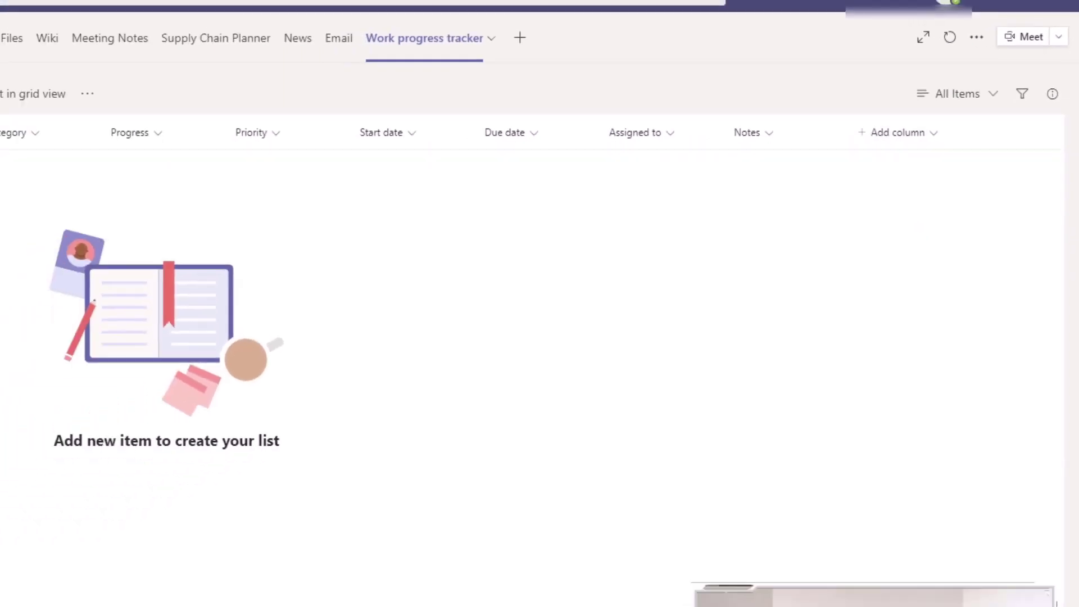
pyautogui.moveTo(778, 582); pyautogui.dragTo(655, 594)
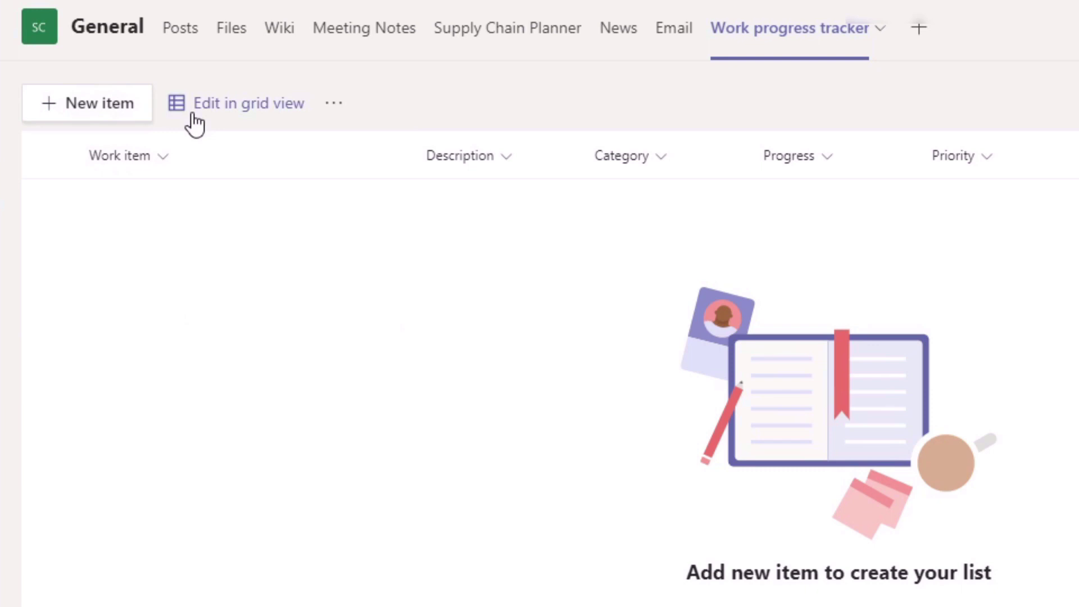
# Examine the list's Excel export and SharePoint options, and the available layout, grouping and view formatting choices.
pyautogui.click(333, 106)
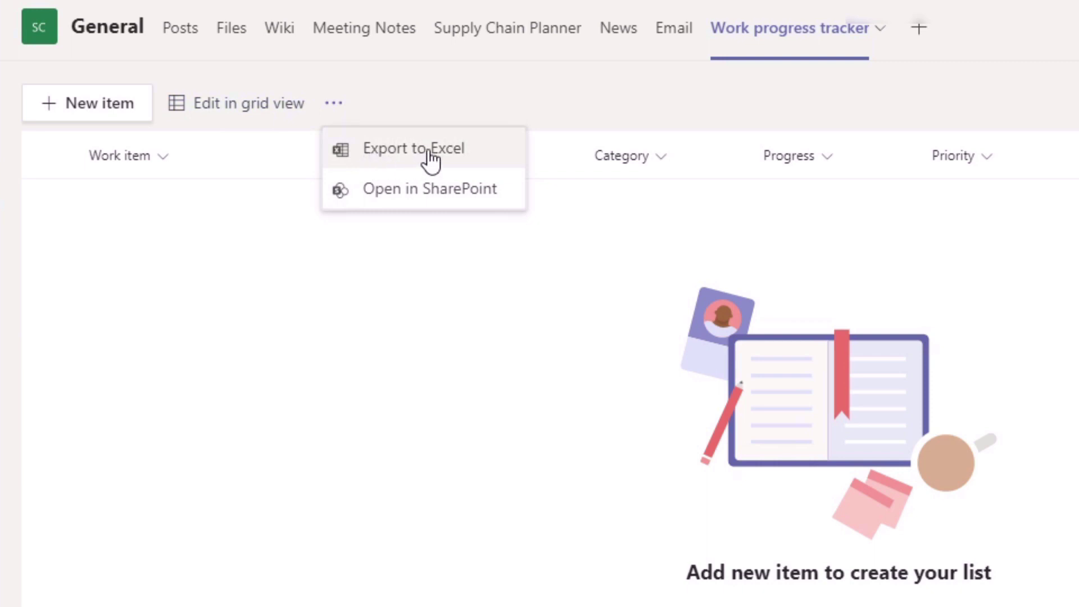
pyautogui.click(552, 99)
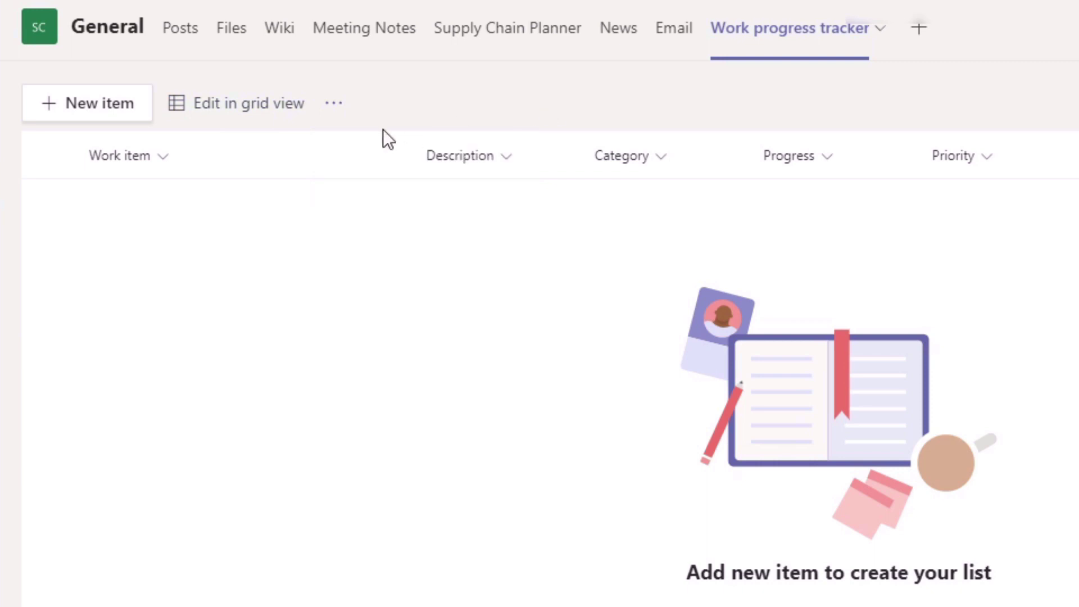
pyautogui.click(337, 106)
pyautogui.click(477, 97)
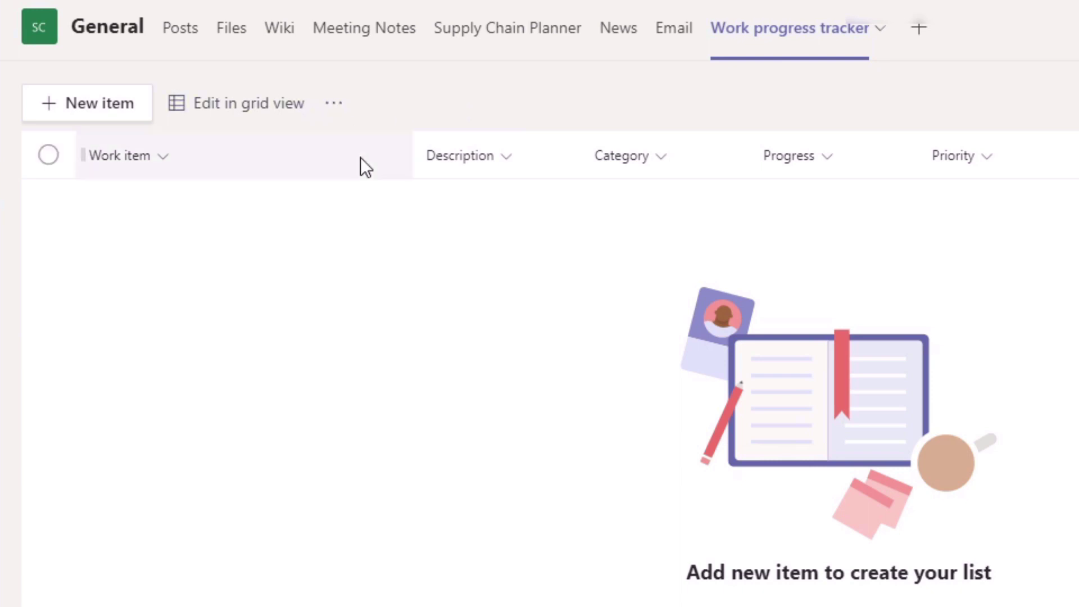
pyautogui.click(330, 103)
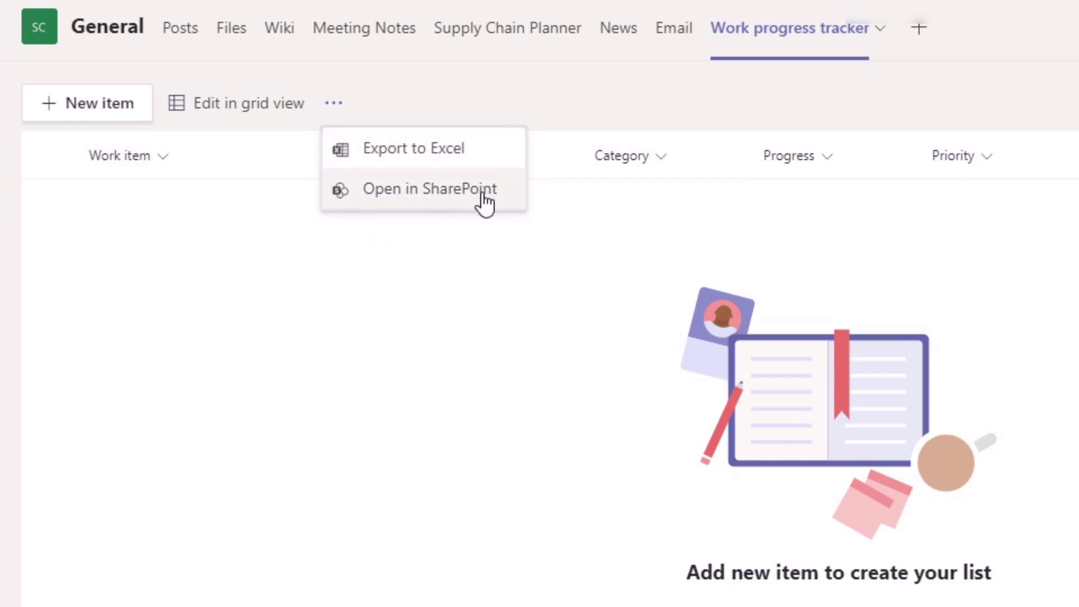
pyautogui.click(409, 113)
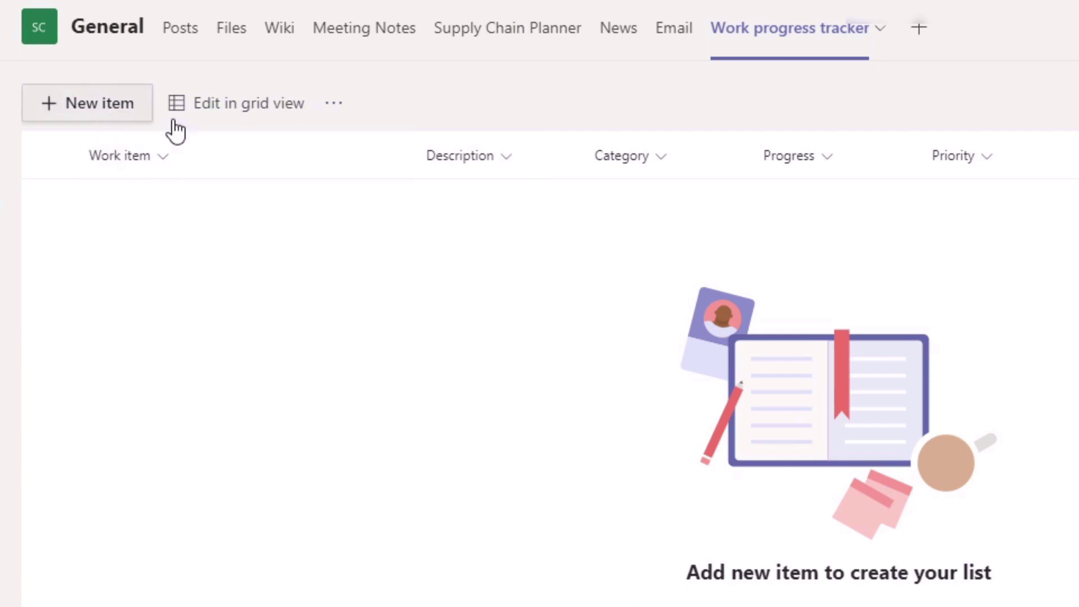
pyautogui.click(970, 112)
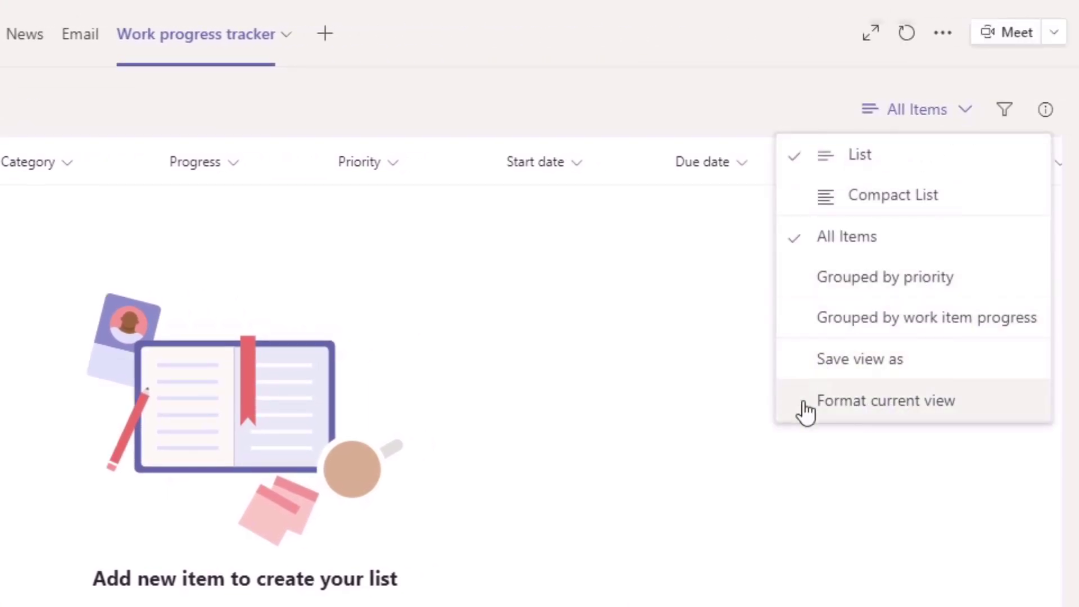
pyautogui.click(916, 118)
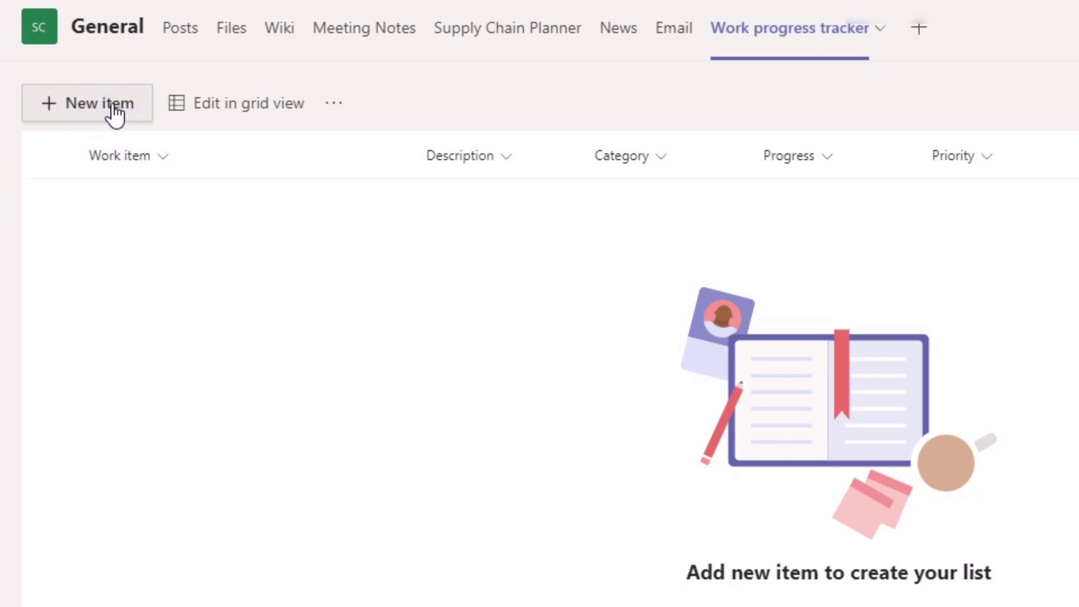
# Start a new list item with "Test" as both its work item name and its description.
pyautogui.click(114, 111)
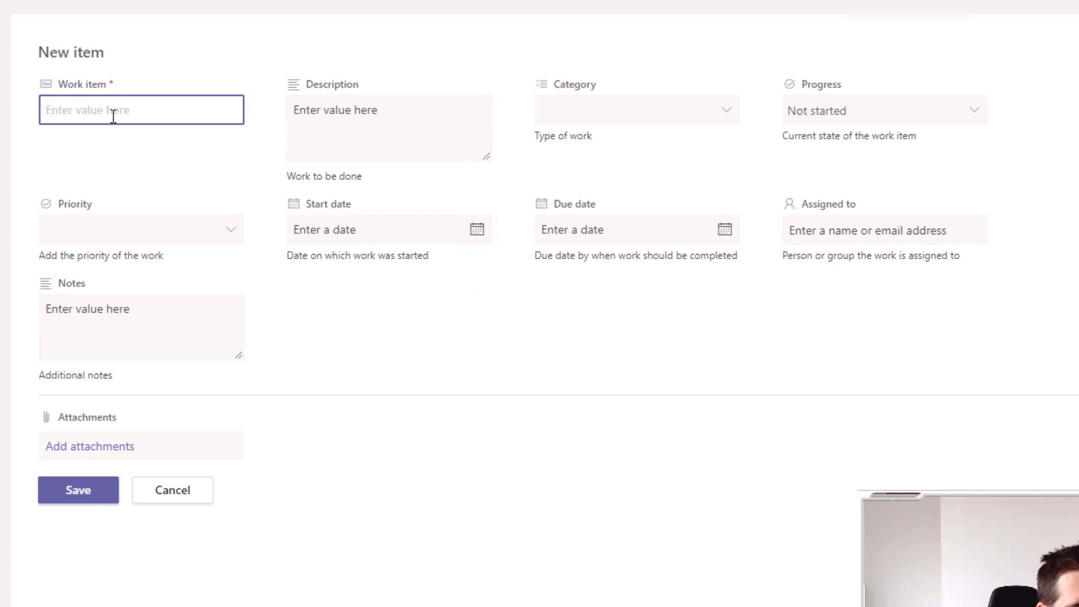
pyautogui.write('Test')
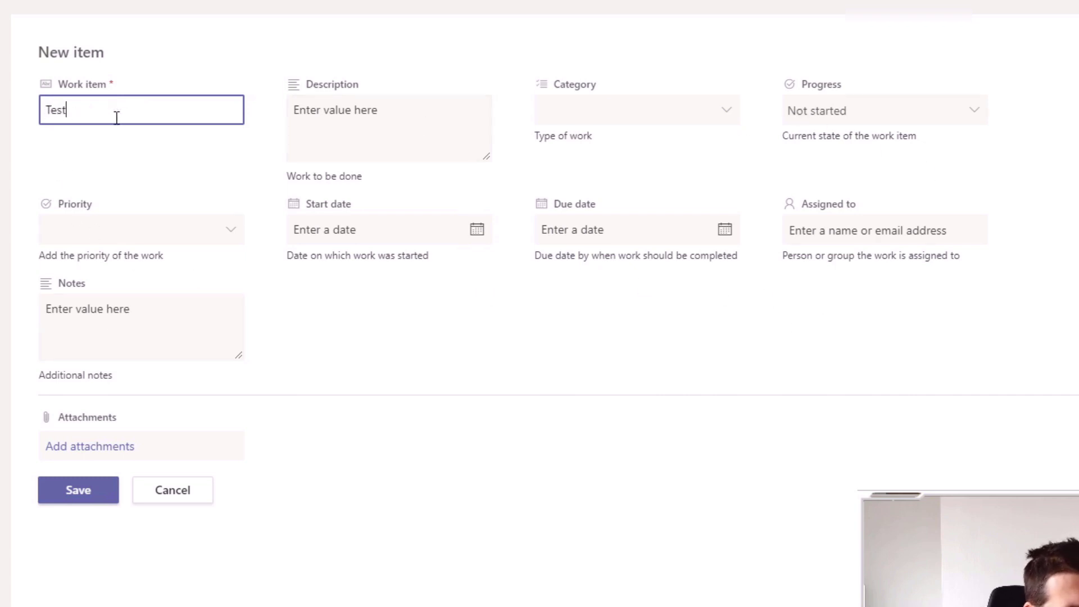
pyautogui.hotkey('ctrl', 'a')
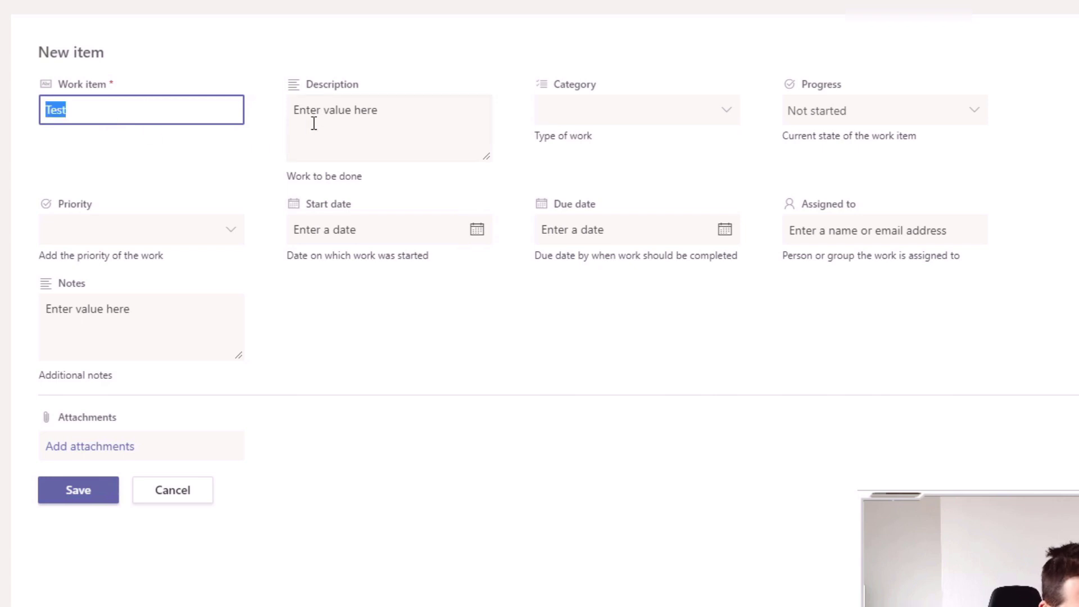
pyautogui.click(311, 120)
pyautogui.write('Test')
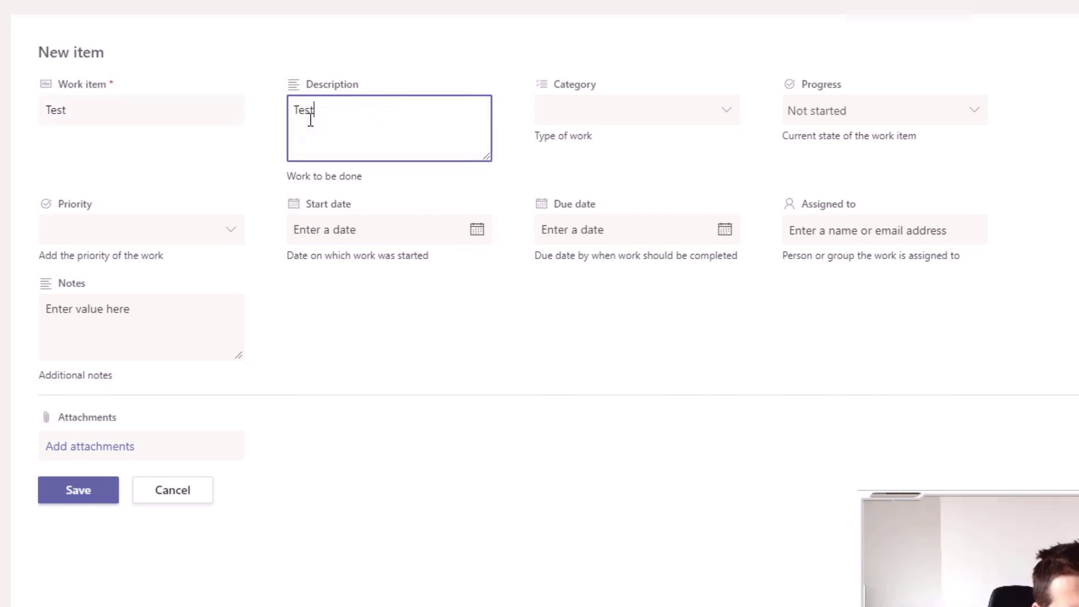
pyautogui.press('Tab')
# Set the new item's category to Research and its progress to In progress.
pyautogui.click(727, 110)
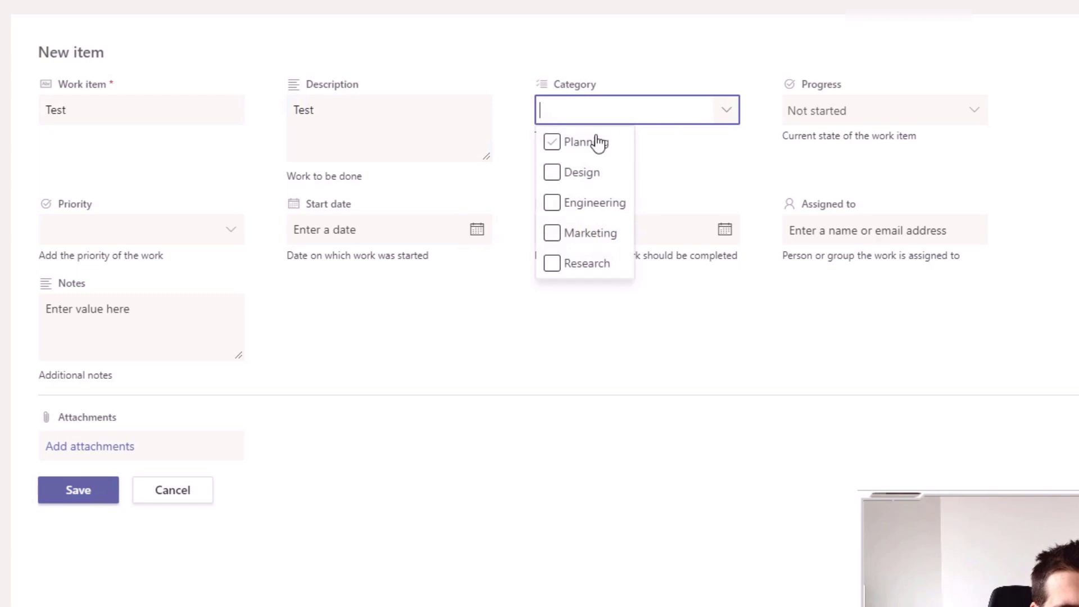
pyautogui.click(558, 264)
pyautogui.click(753, 176)
pyautogui.click(961, 111)
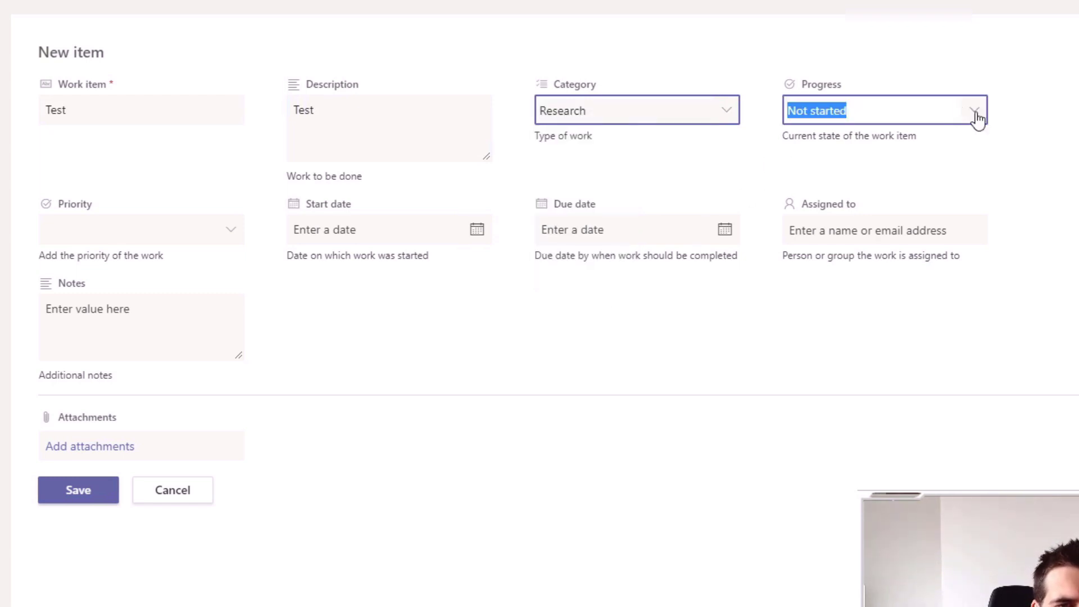
pyautogui.click(974, 111)
pyautogui.click(807, 204)
pyautogui.click(986, 139)
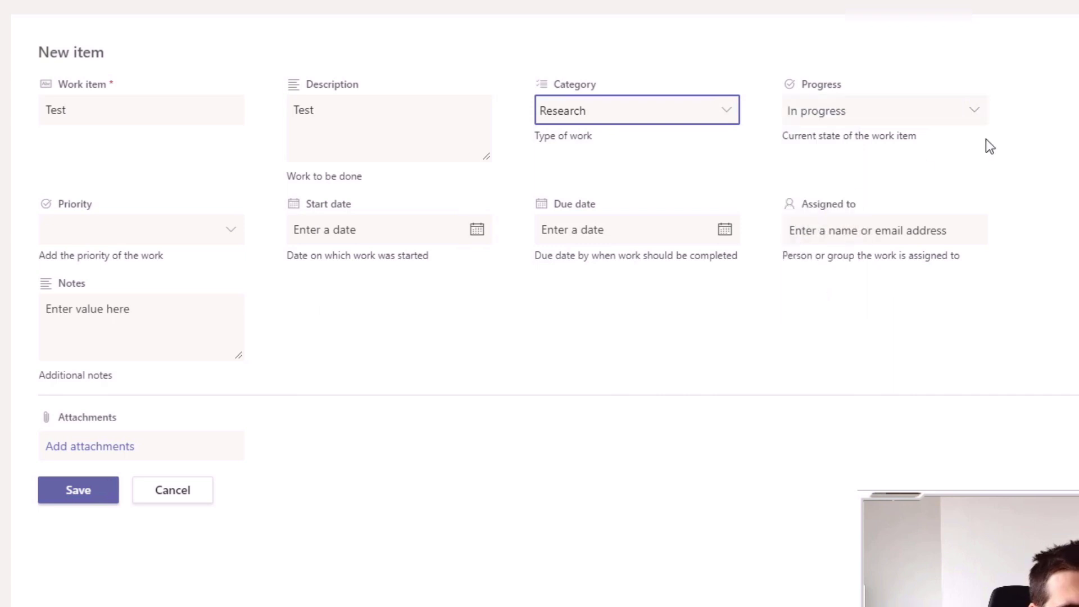
# Set the new item's priority to High.
pyautogui.click(217, 239)
pyautogui.click(229, 240)
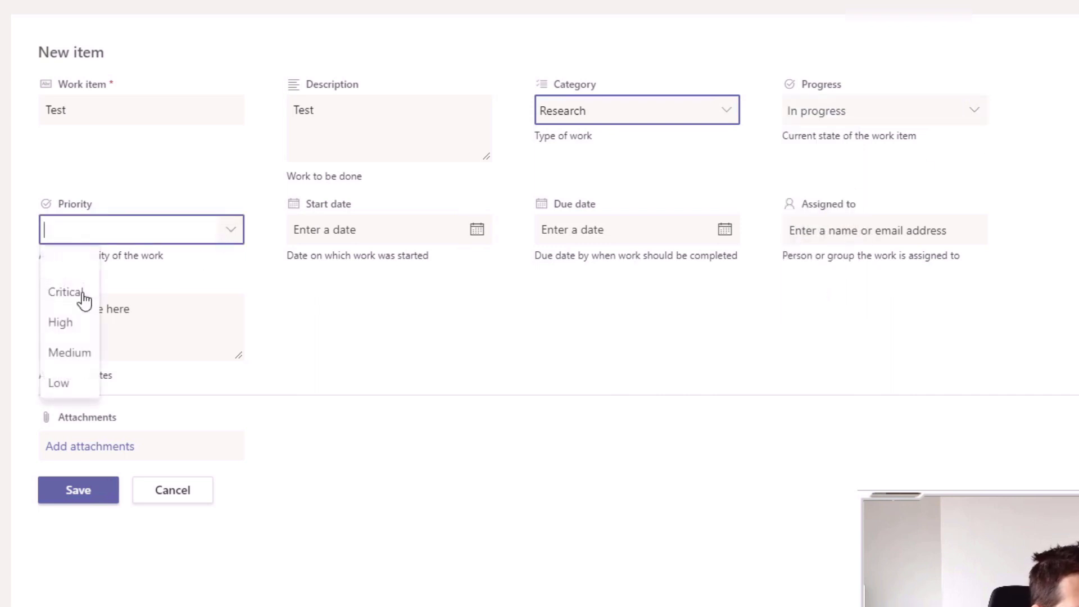
pyautogui.click(79, 329)
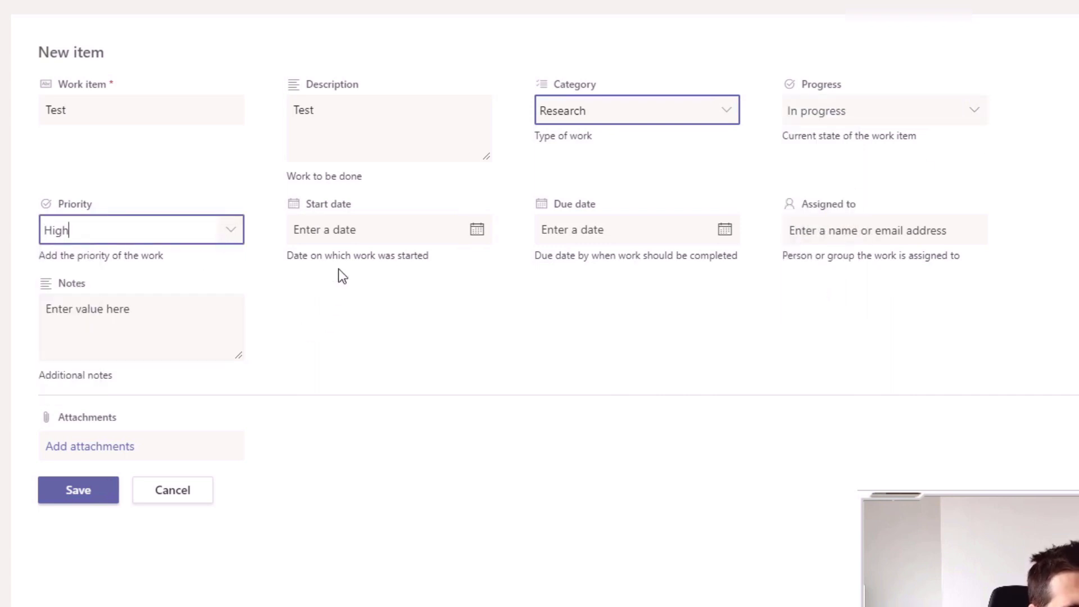
# Set the new item's start date to 9/11/2020 and its due date to 9/12/2020.
pyautogui.click(477, 230)
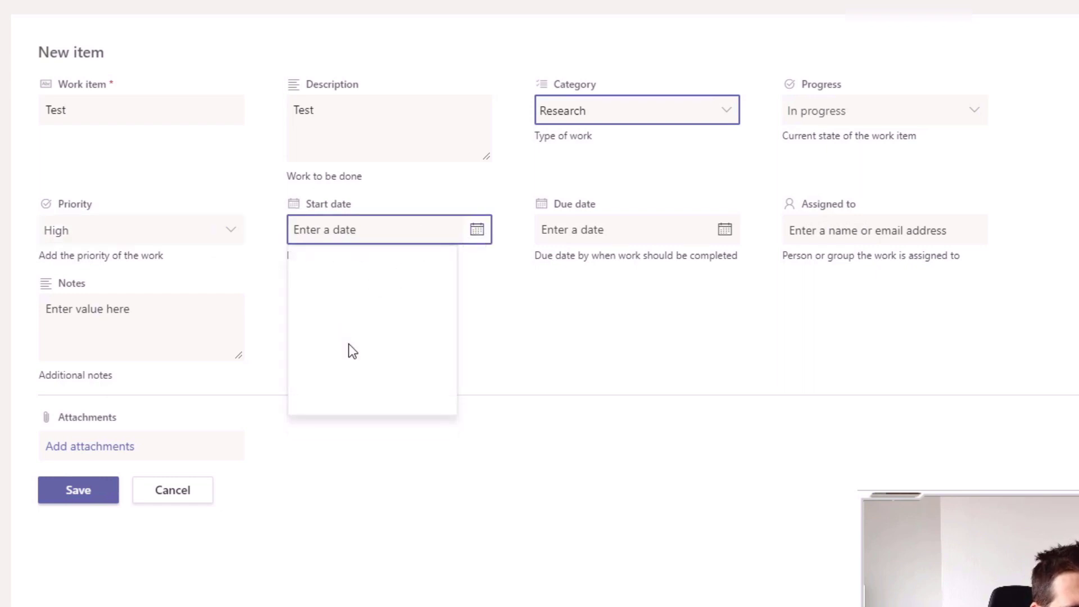
pyautogui.click(419, 317)
pyautogui.click(725, 229)
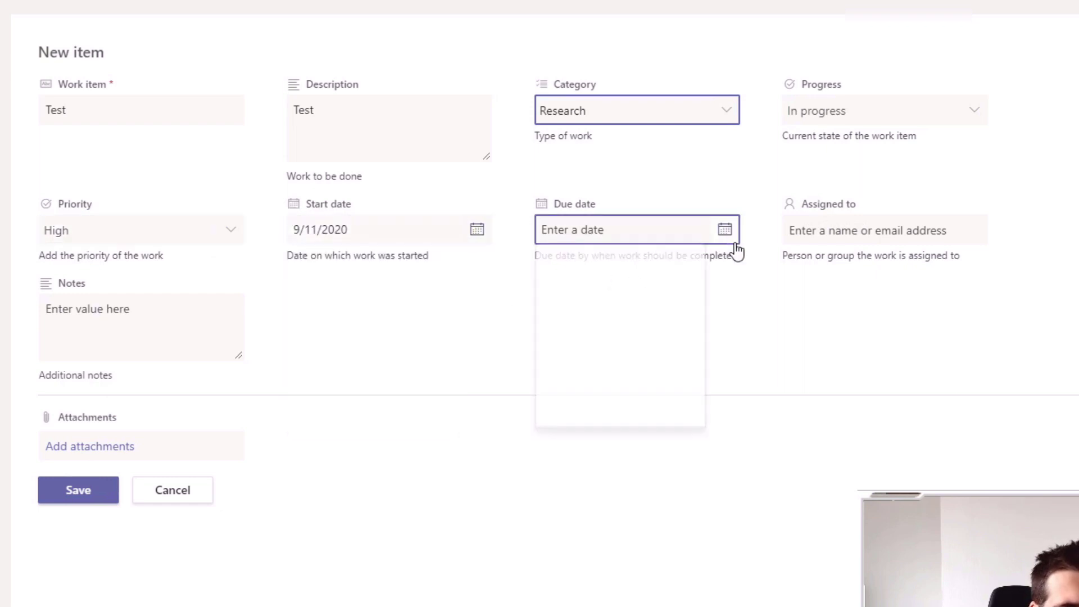
pyautogui.click(691, 318)
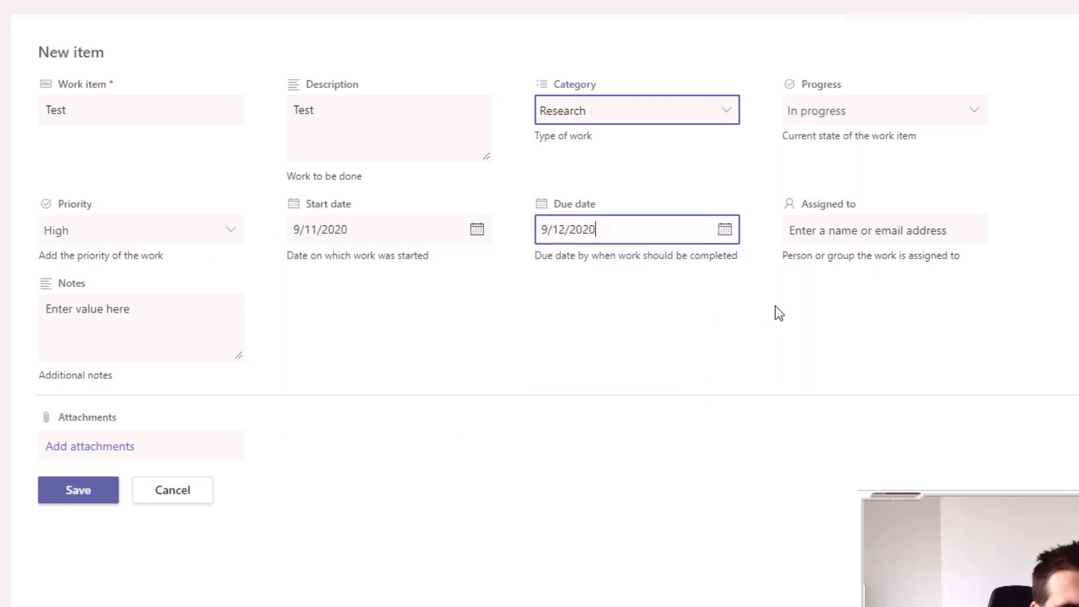
# Assign the new item to the matching team member, leave the notes empty and save the item.
pyautogui.click(867, 231)
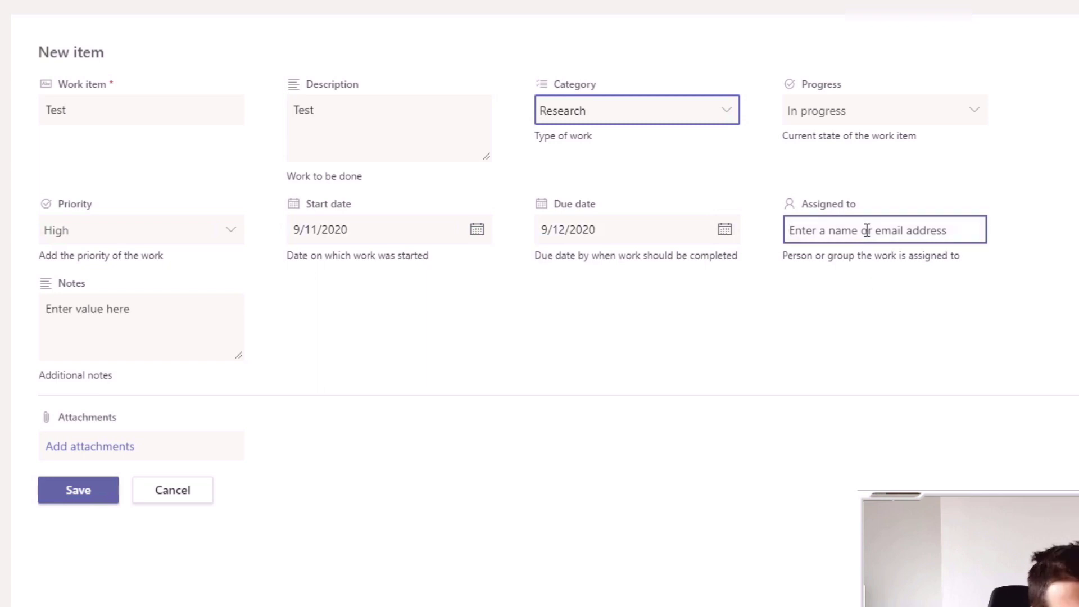
pyautogui.write('nick')
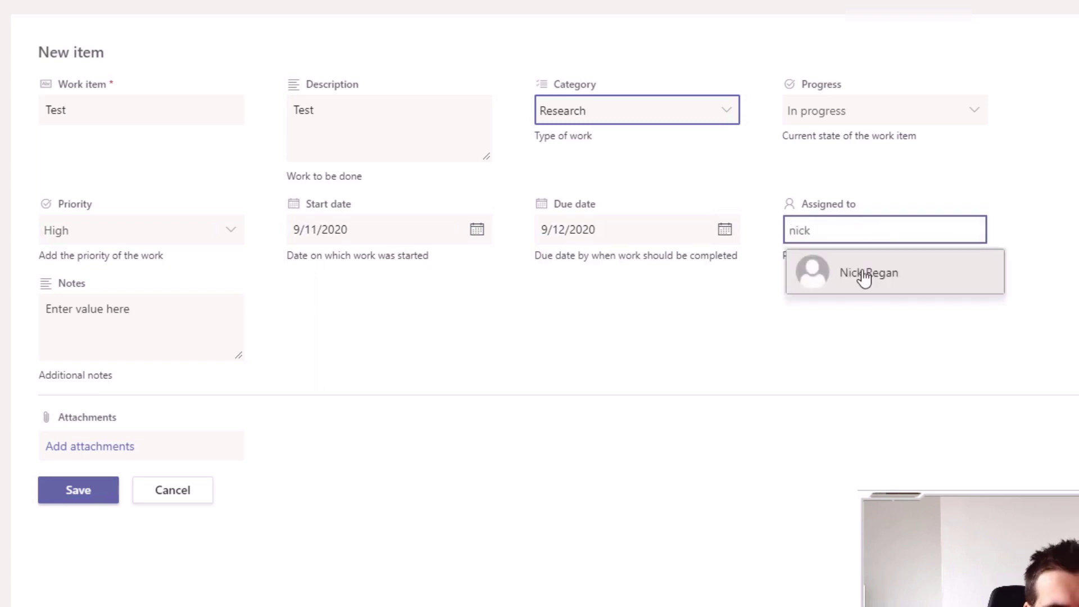
pyautogui.click(862, 275)
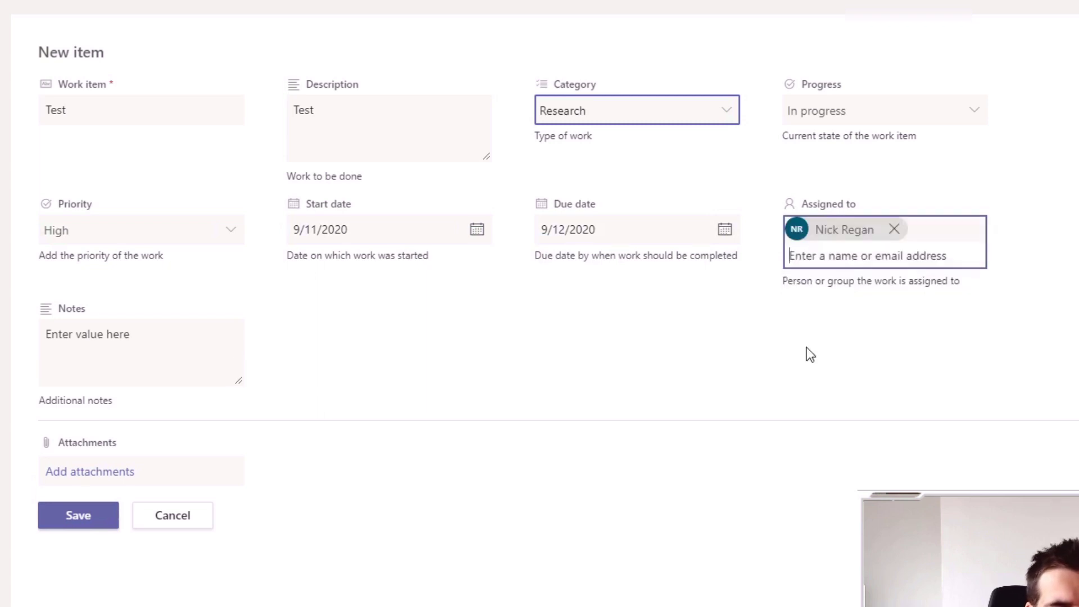
pyautogui.click(82, 349)
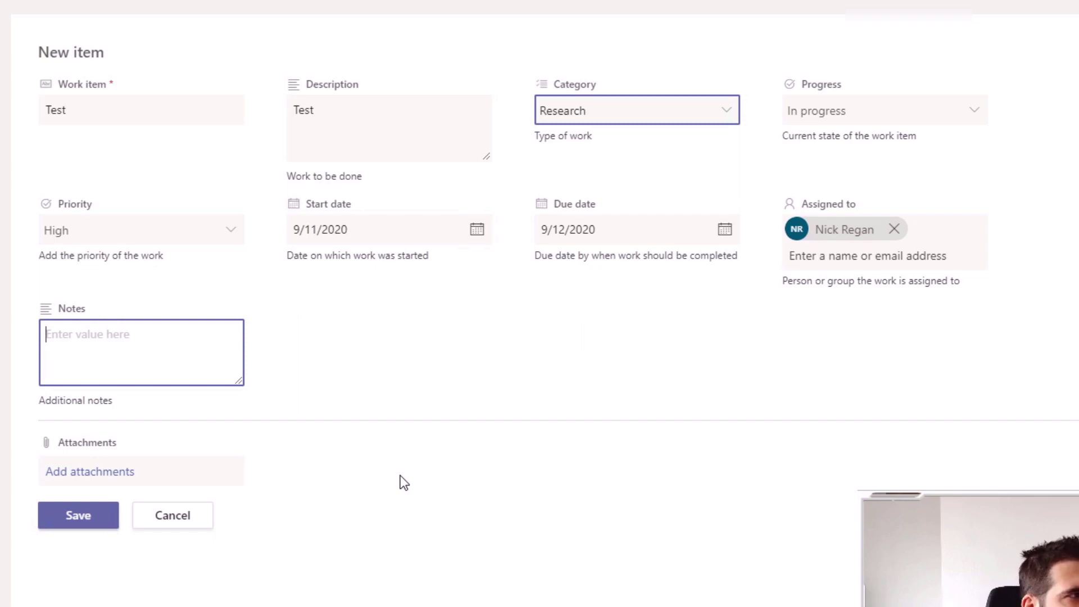
pyautogui.click(63, 517)
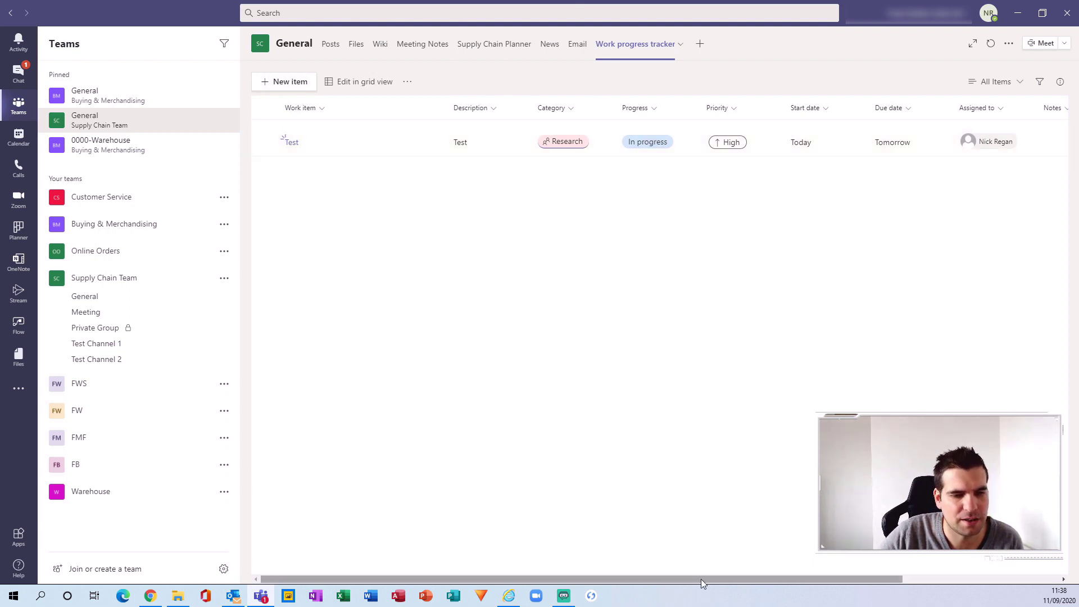
# Examine the saved item's row, the Priority column's sorting, filtering and grouping options, and the list's filters.
pyautogui.moveTo(700, 579); pyautogui.dragTo(593, 579)
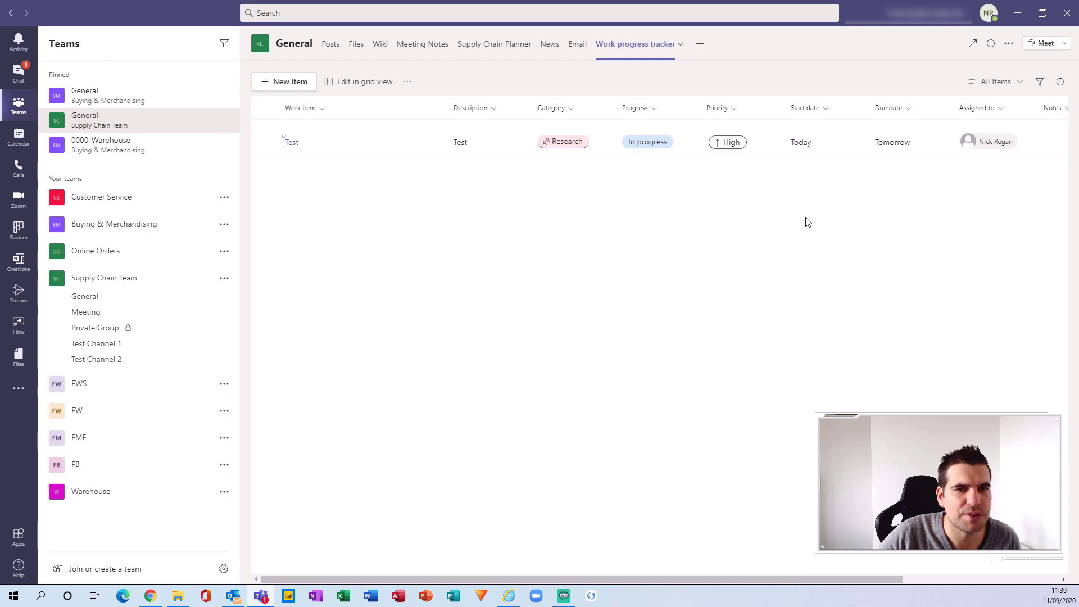
pyautogui.click(734, 109)
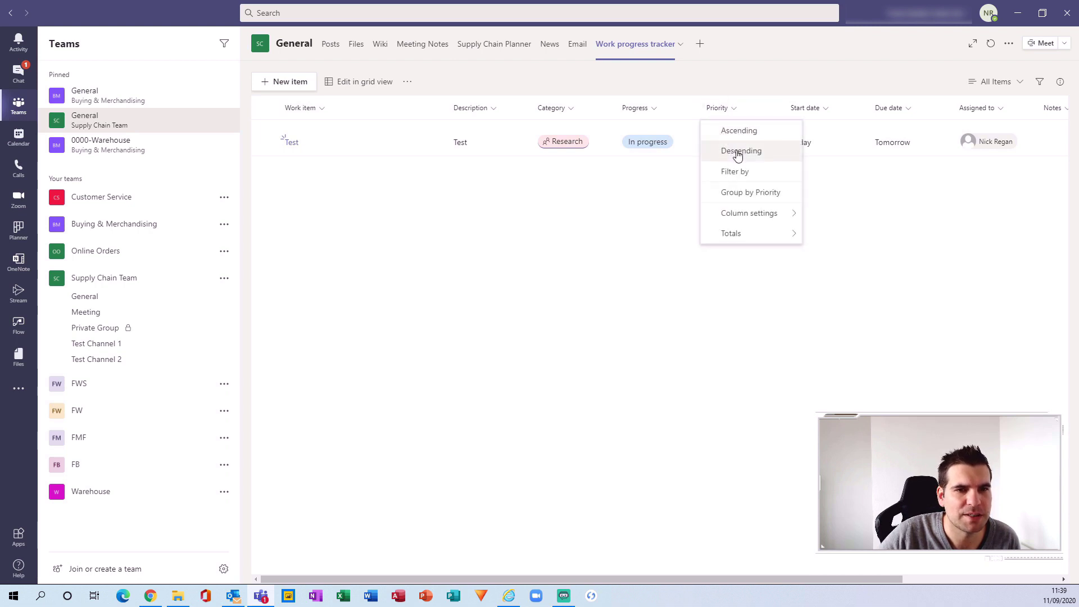
pyautogui.click(632, 248)
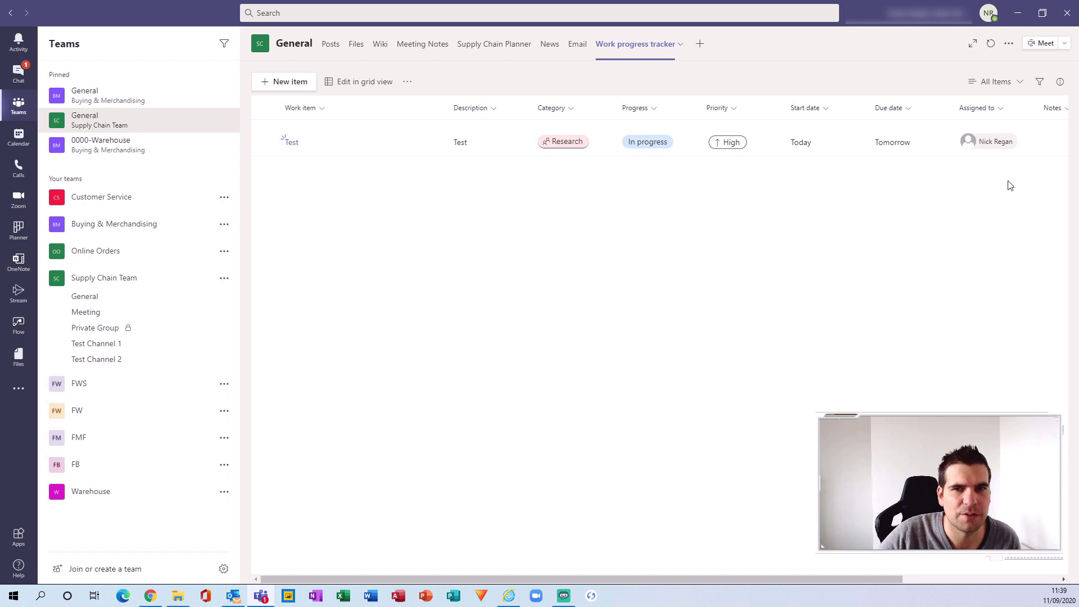
pyautogui.click(1039, 83)
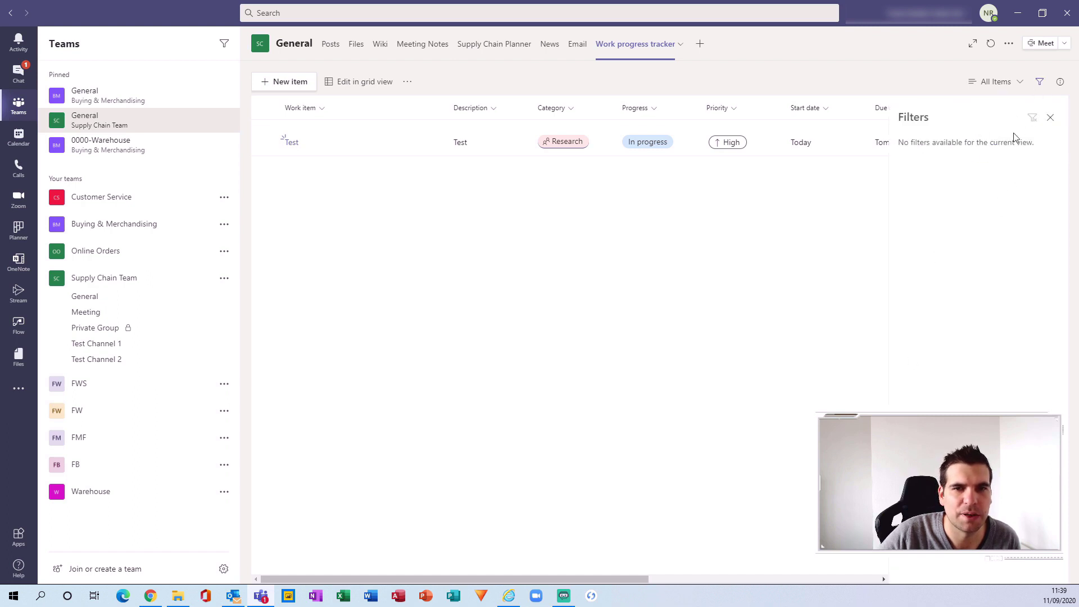
pyautogui.click(1051, 120)
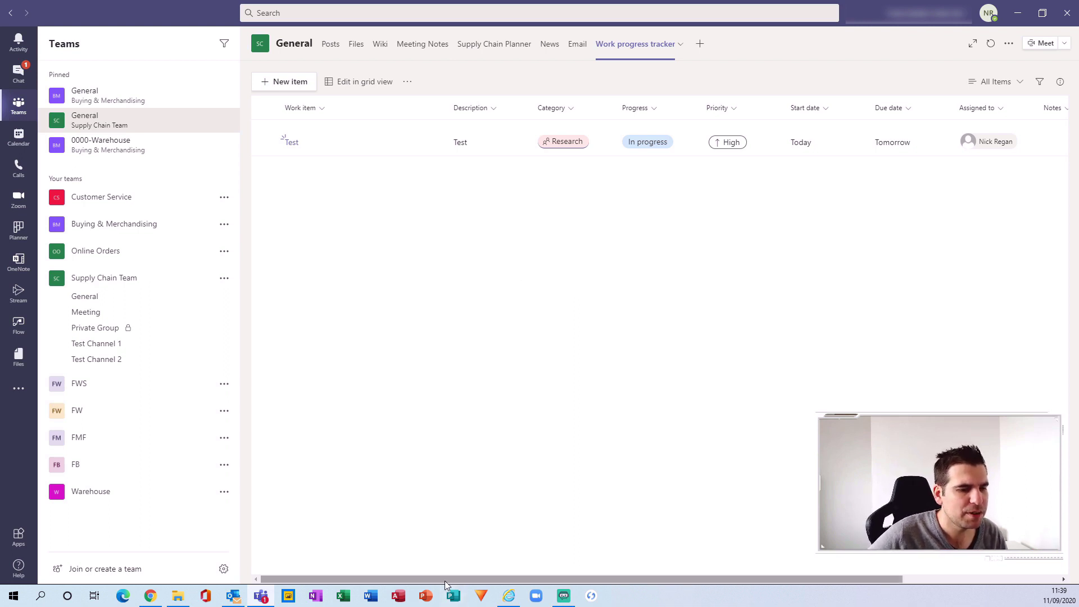
pyautogui.moveTo(447, 585); pyautogui.dragTo(371, 595)
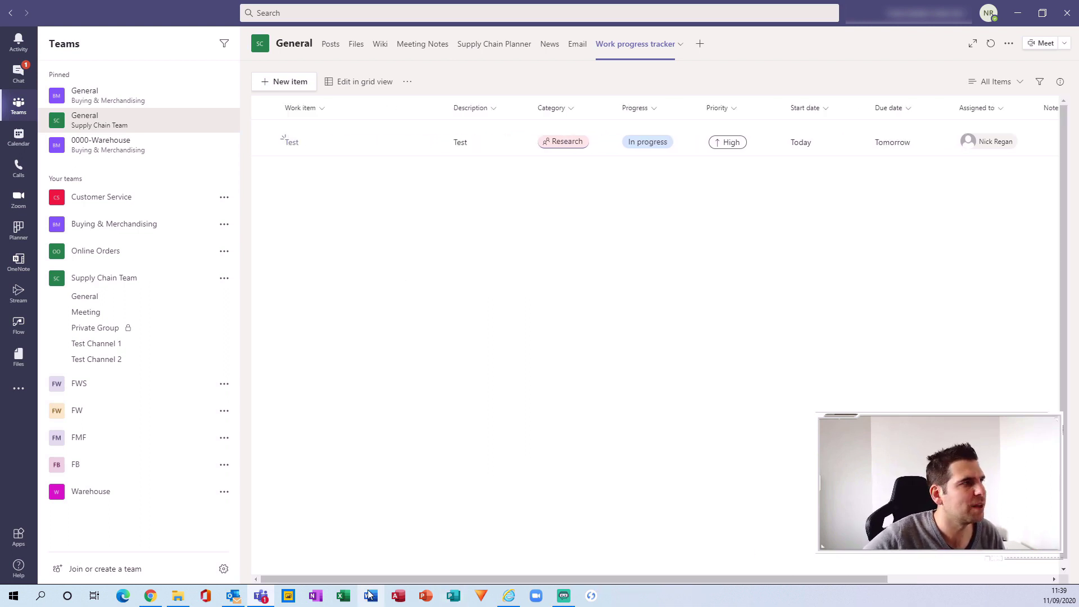